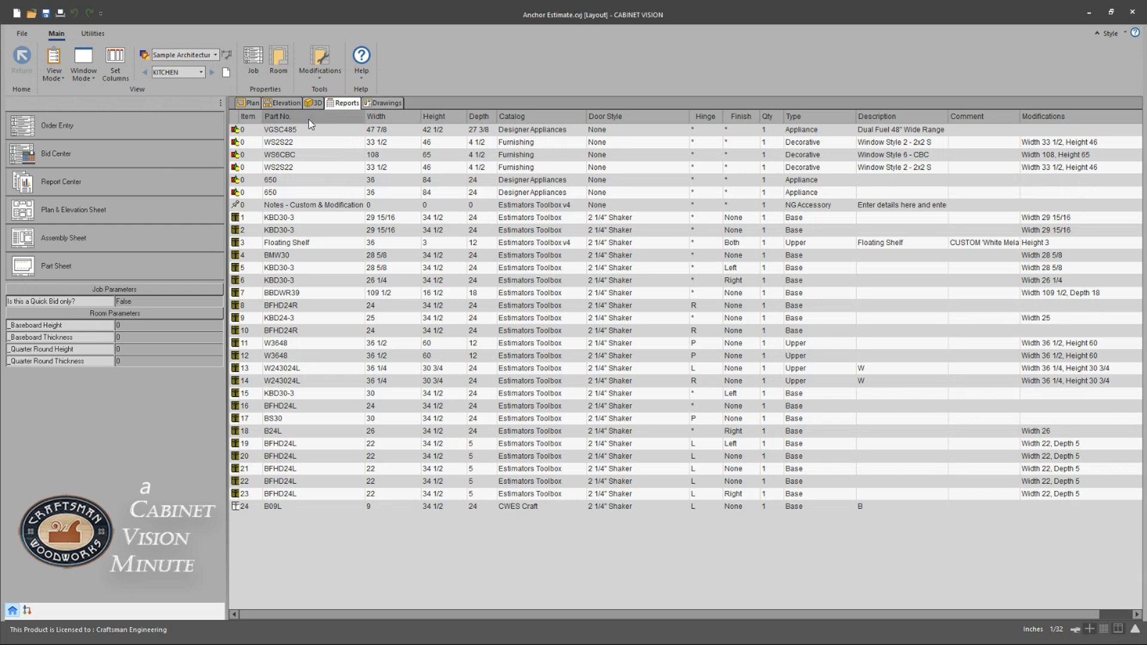
# Step: Open the Report Center and list its report groups
pyautogui.click(106, 184)
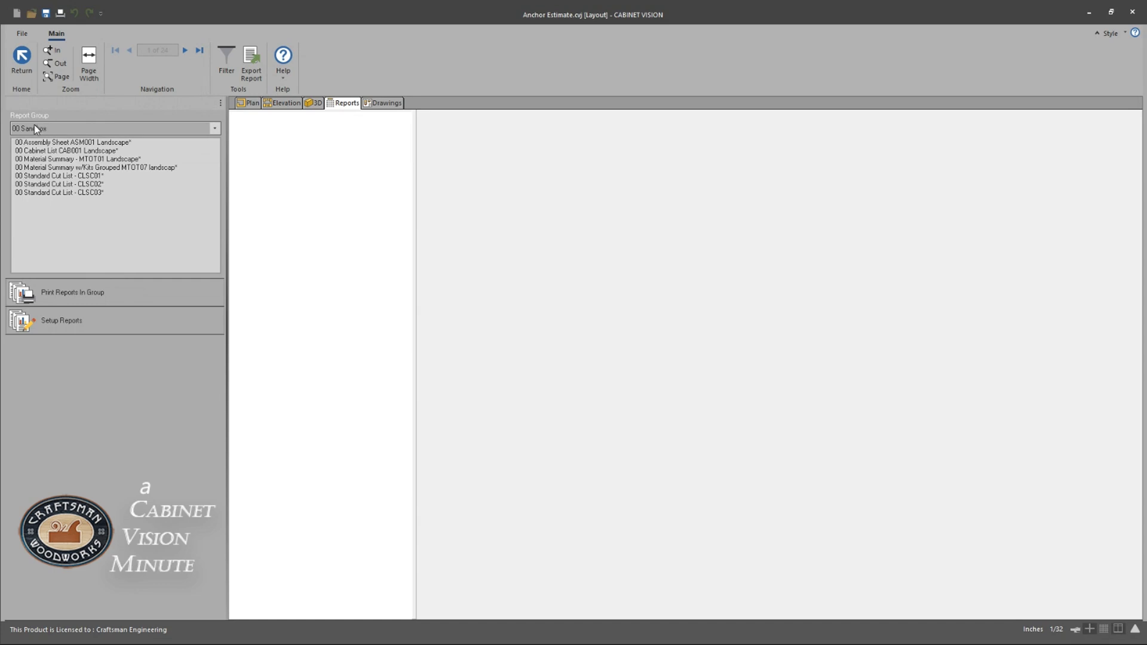
pyautogui.click(214, 130)
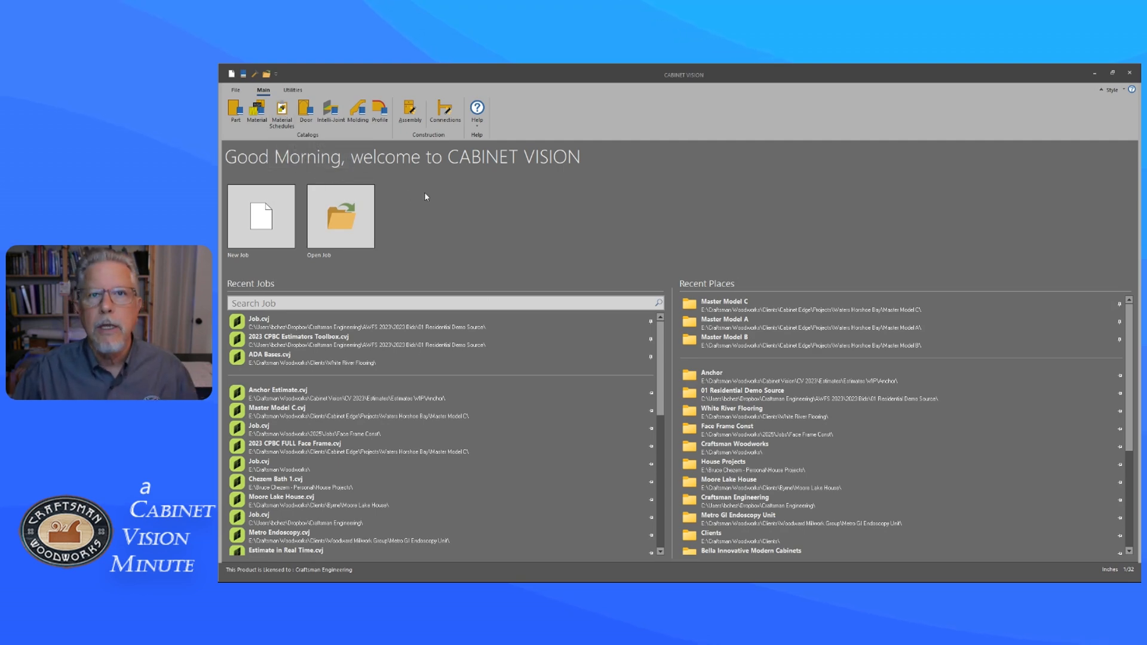
# Step: Open the Anchor Estimate.cvj job and display the report groups in its Report Center
pyautogui.doubleClick(285, 399)
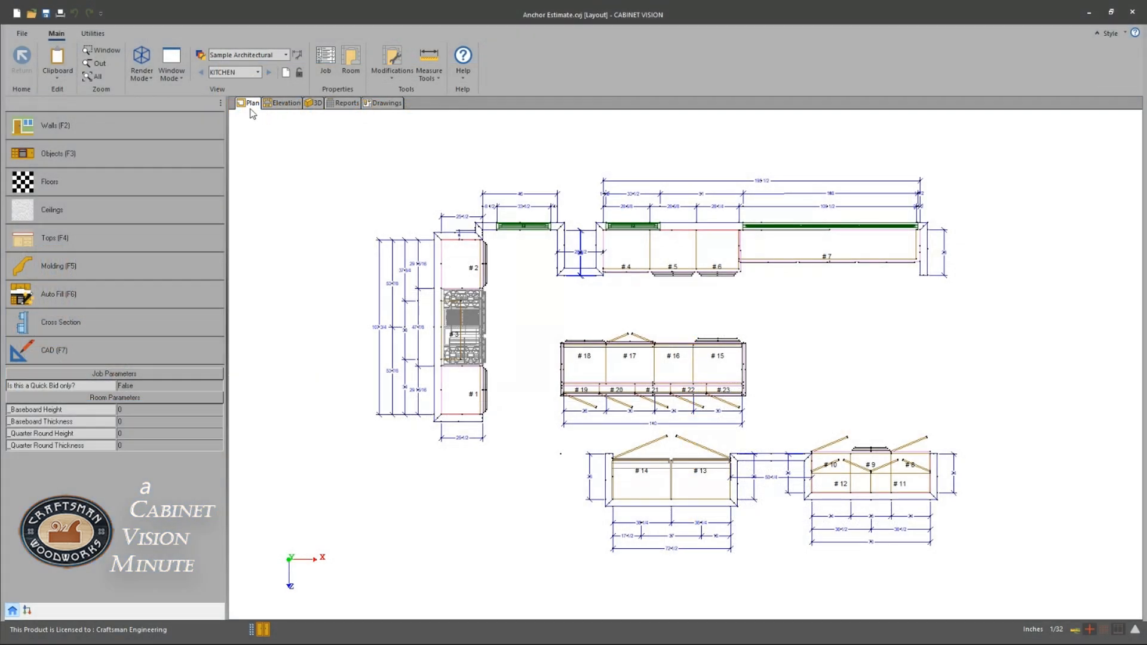
pyautogui.click(345, 105)
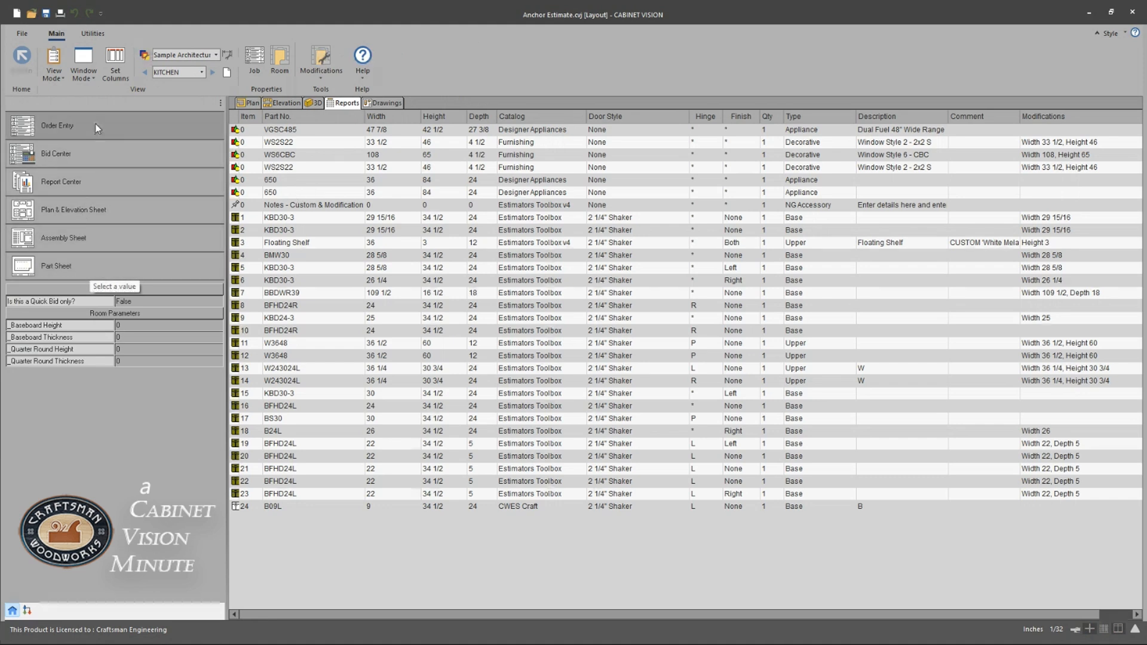
pyautogui.click(106, 186)
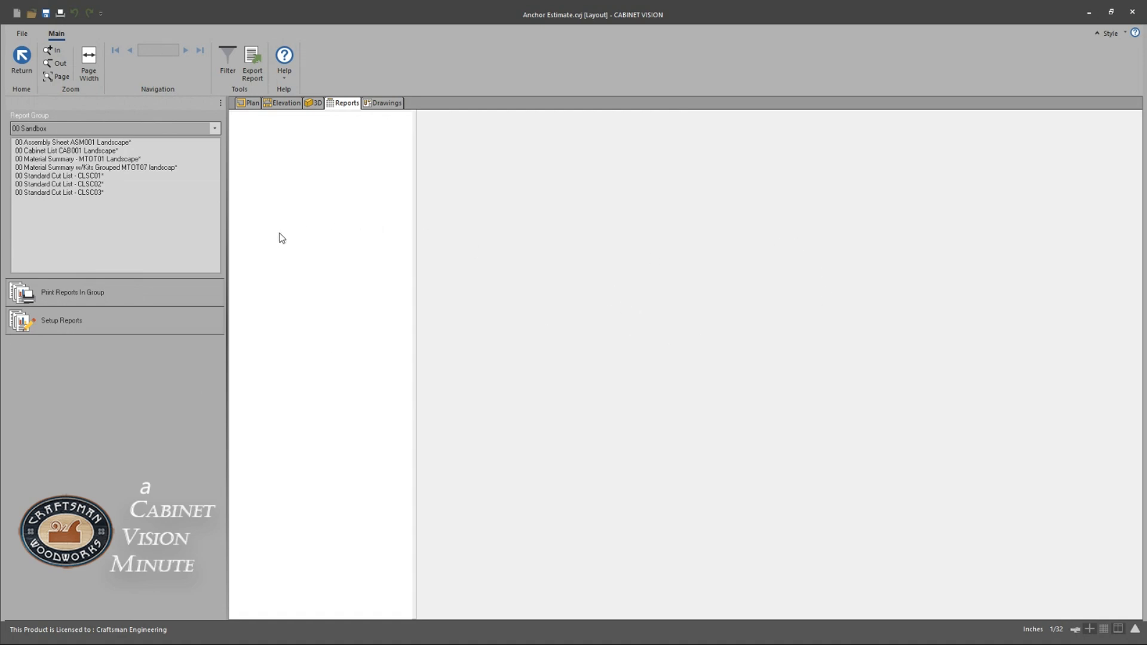
pyautogui.click(176, 177)
pyautogui.click(214, 128)
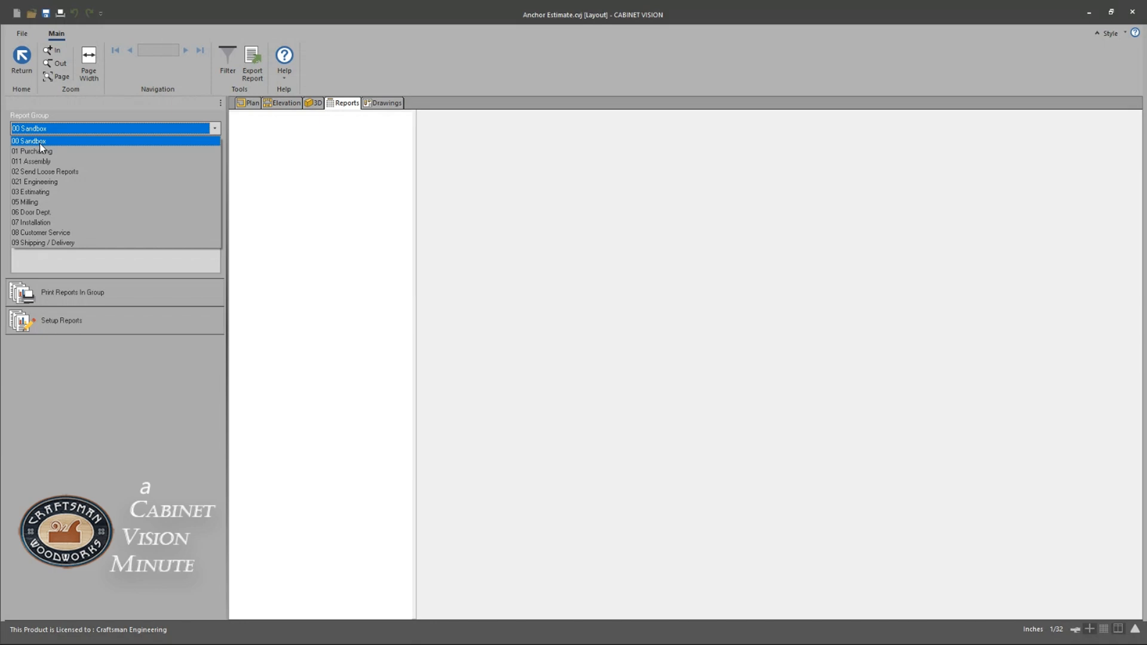
# Step: Open the report setup and examine the full list of system and user reports with their tags, groups and descriptions
pyautogui.click(98, 324)
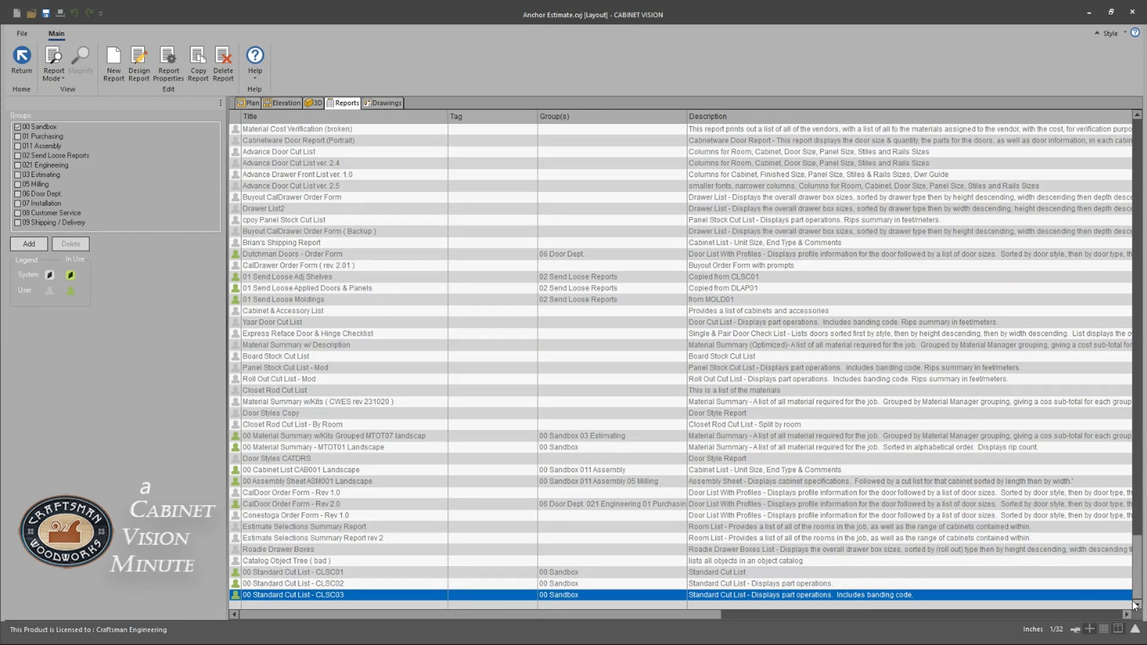
pyautogui.moveTo(1137, 598); pyautogui.dragTo(1133, 158)
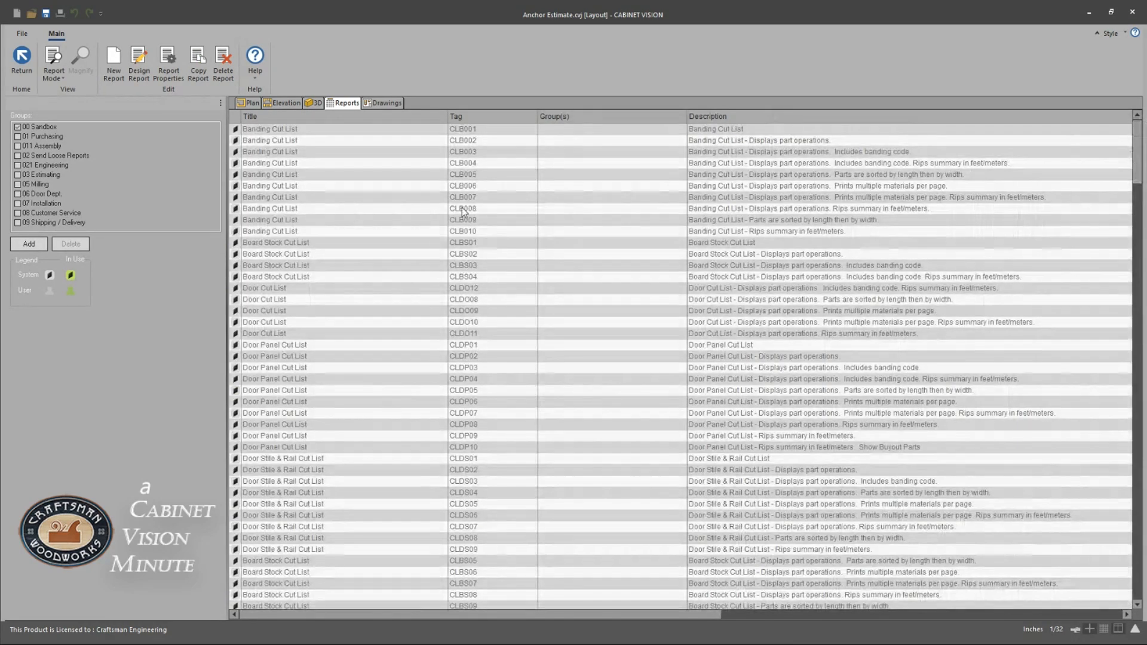
pyautogui.scroll(-5, 332, 217)
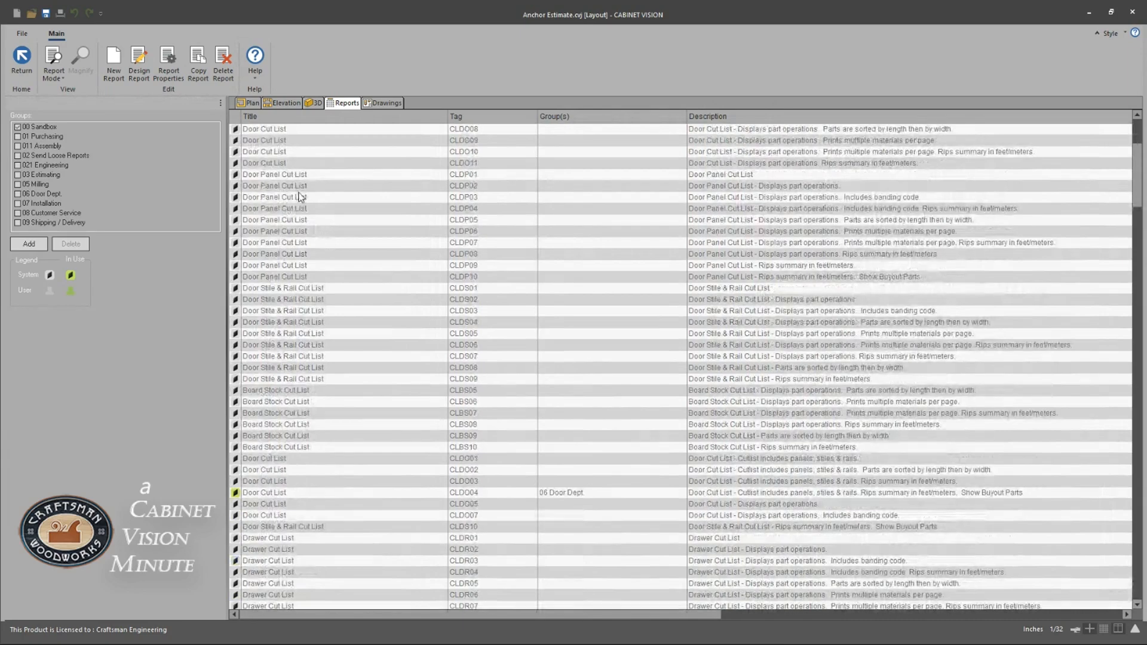
pyautogui.scroll(-4, 304, 199)
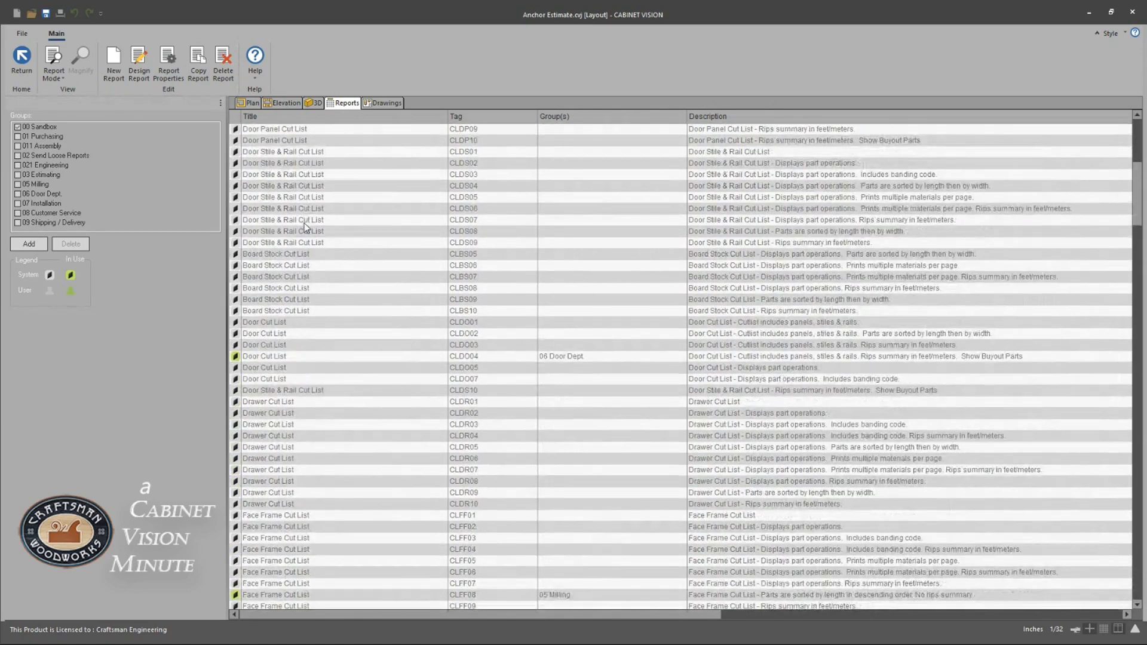
pyautogui.scroll(-15, 304, 224)
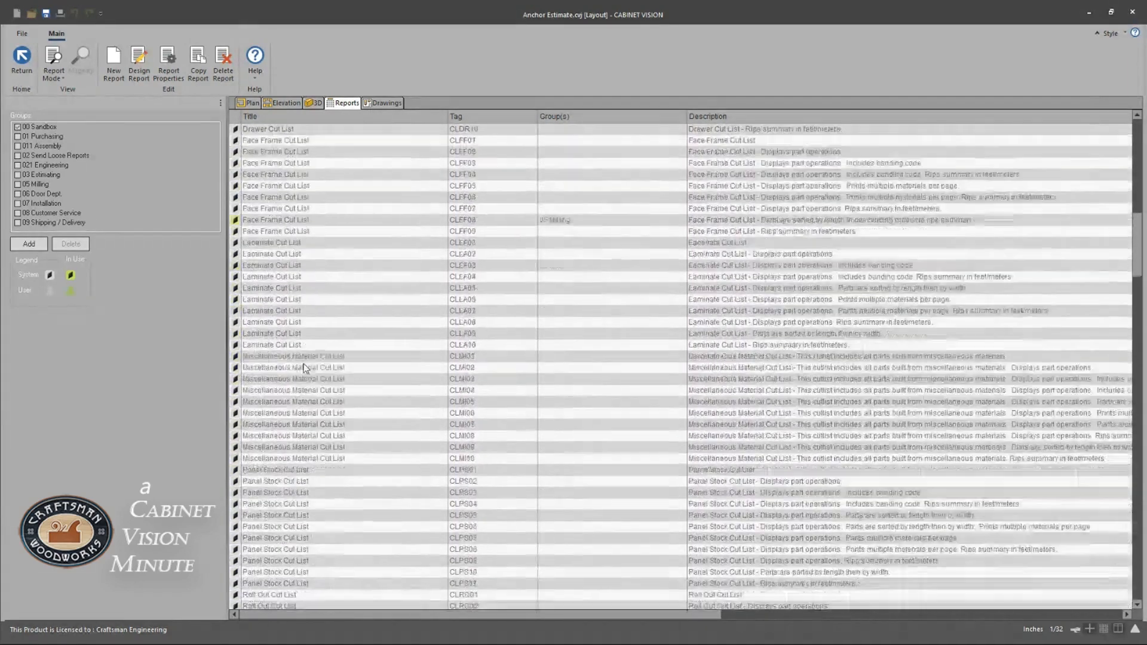
pyautogui.scroll(-10, 306, 377)
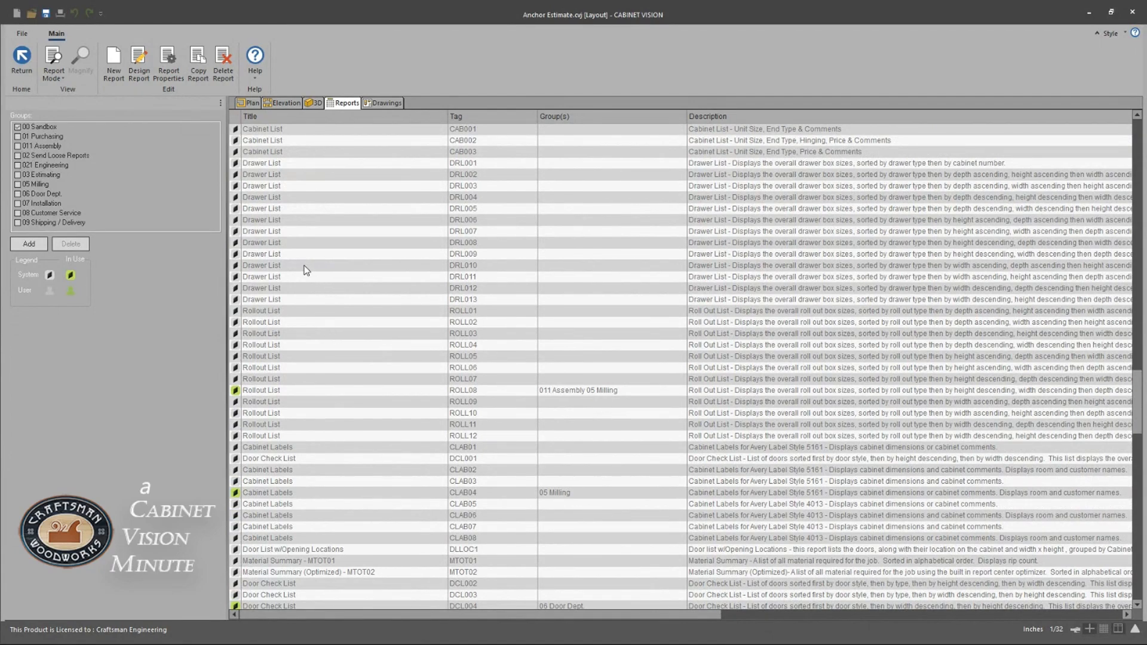
pyautogui.scroll(5, 297, 448)
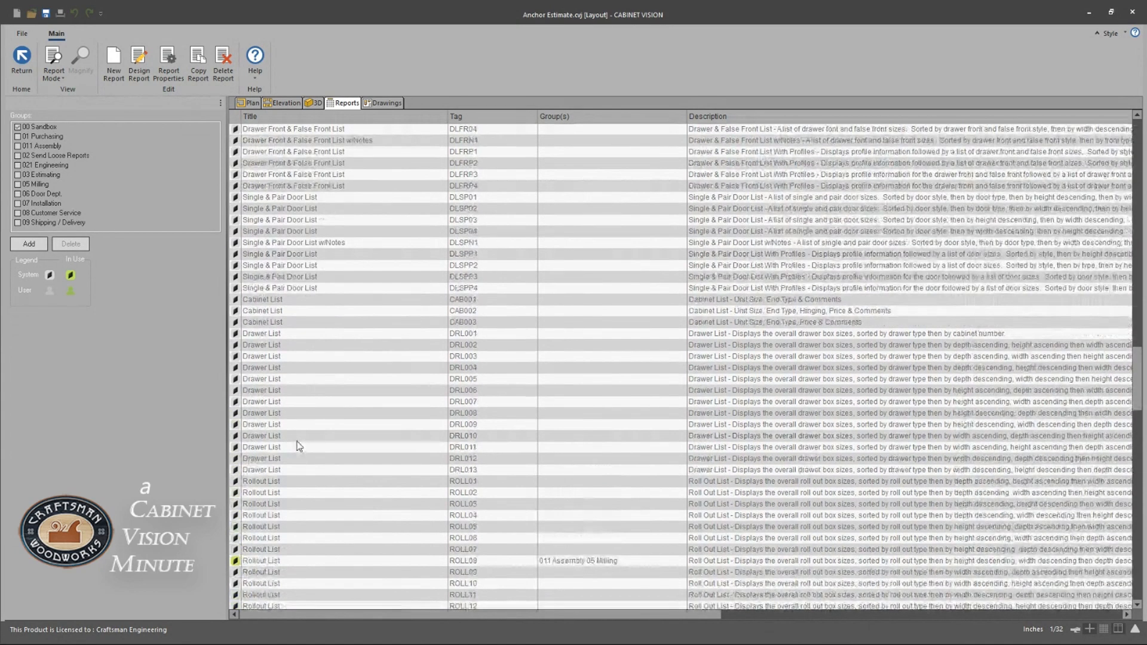
pyautogui.scroll(10, 297, 447)
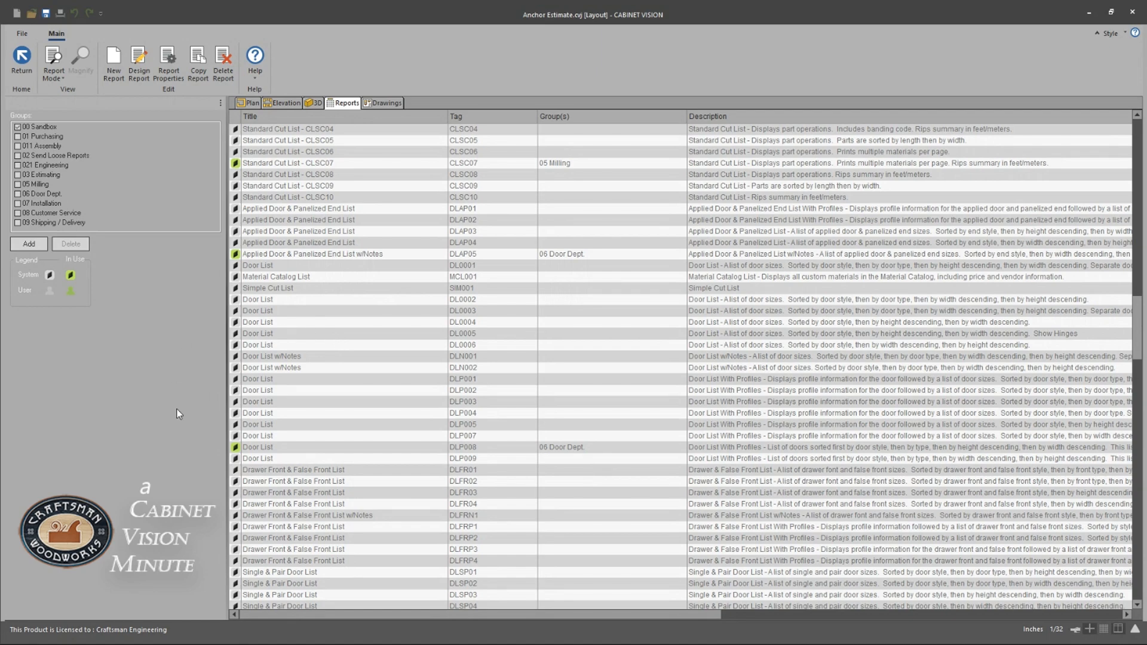
# Step: Assign the Door List report DL0002 to the 06 Door Dept. group
pyautogui.scroll(-11, 337, 322)
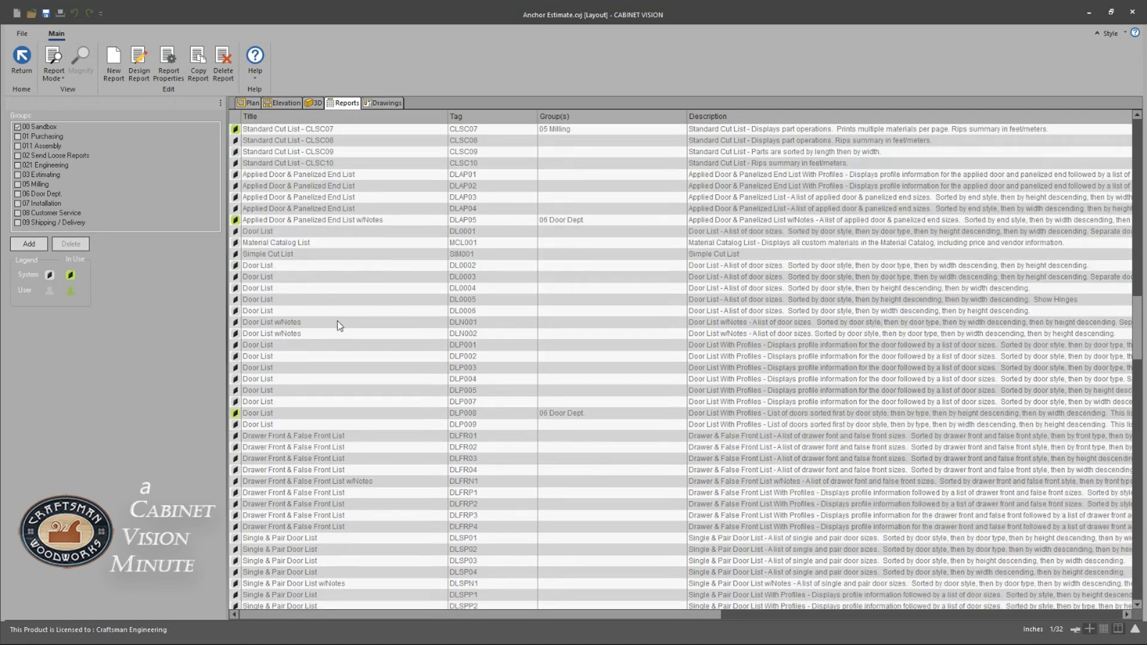
pyautogui.scroll(10, 332, 332)
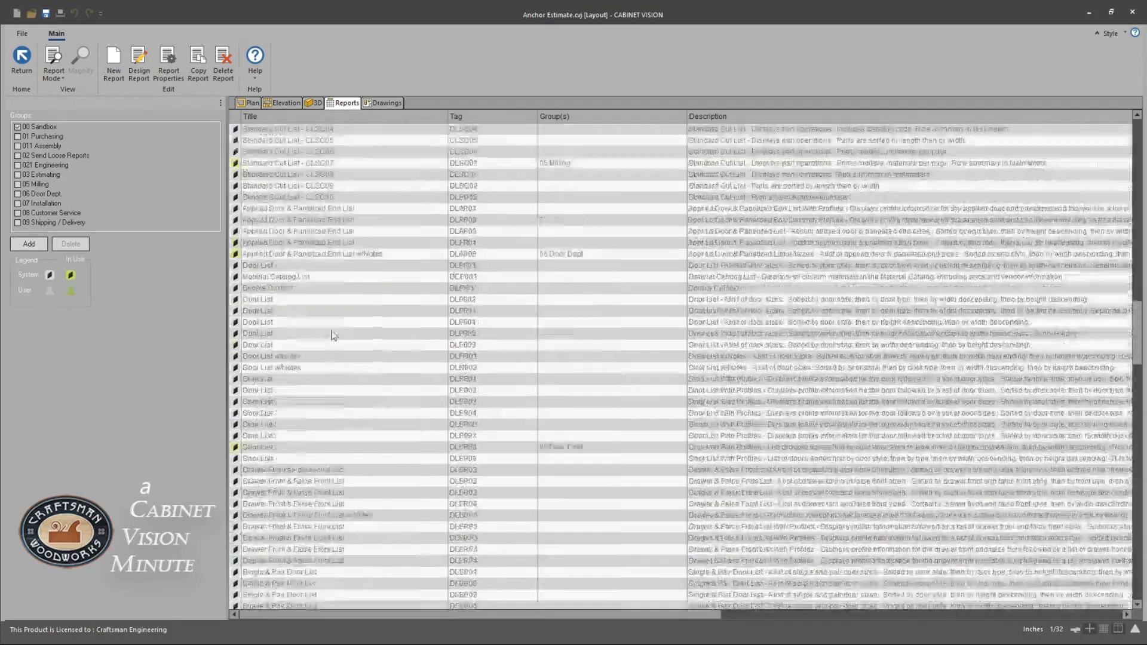
pyautogui.click(256, 300)
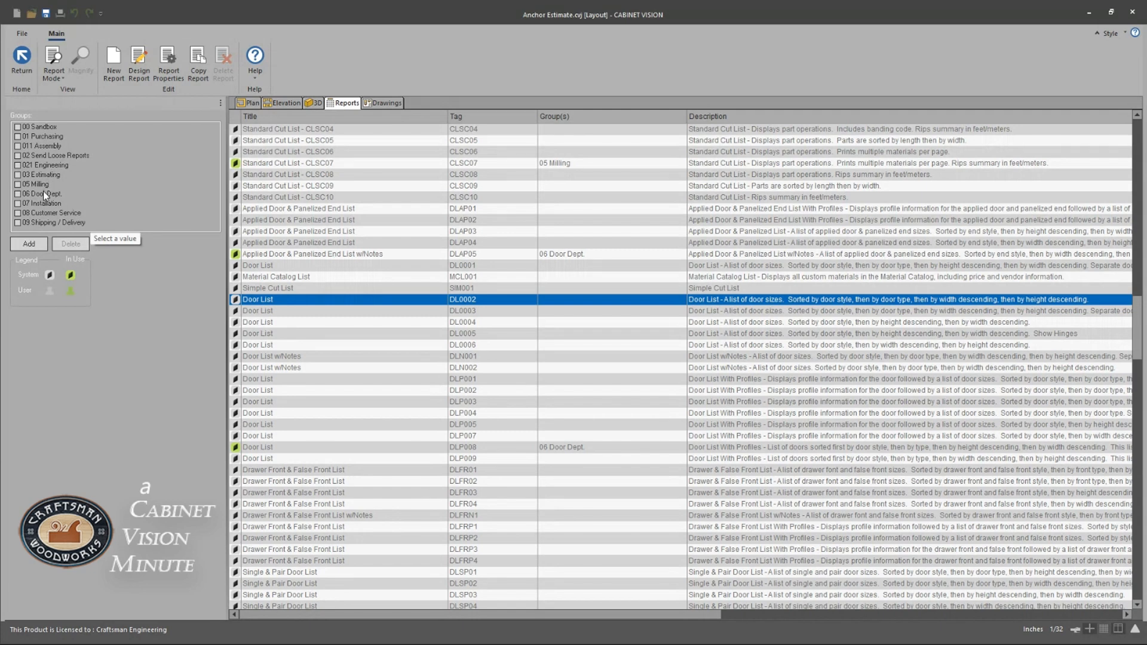
pyautogui.click(17, 193)
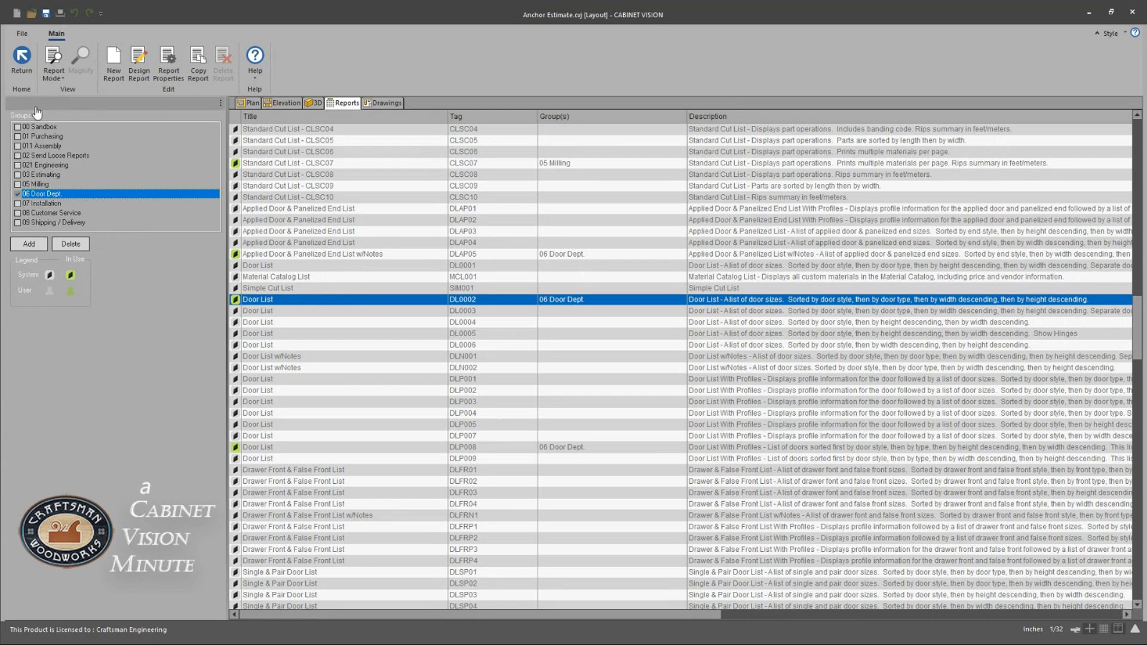
# Step: Return to the Report Center and show the reports in the 06 Door Dept. group
pyautogui.click(22, 67)
pyautogui.click(216, 132)
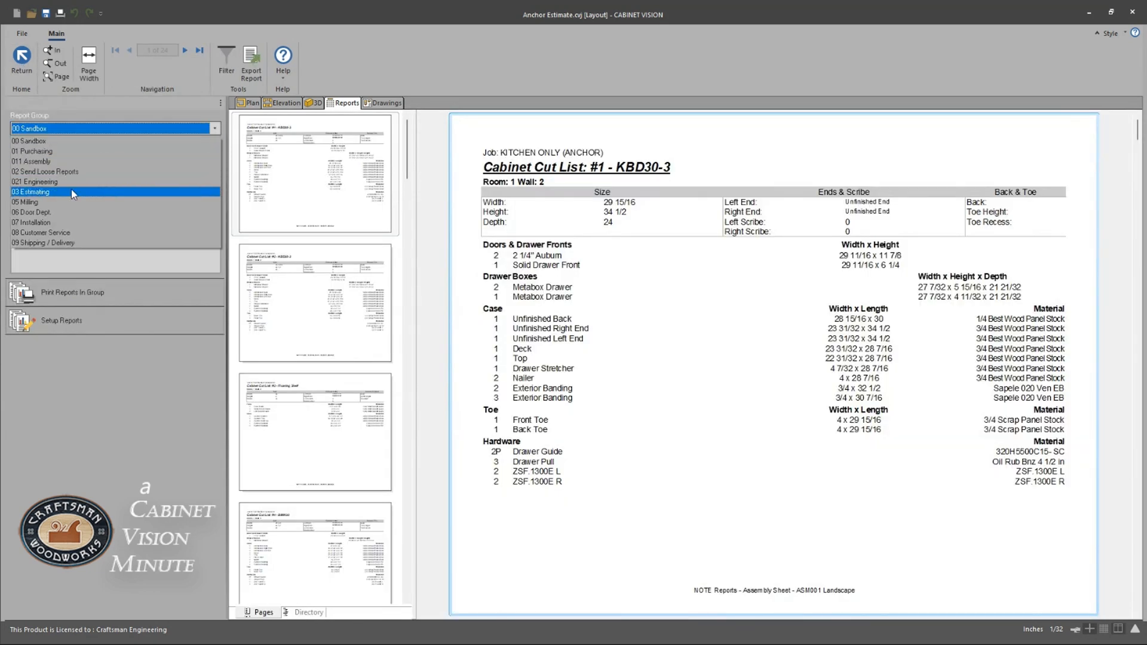
pyautogui.click(27, 213)
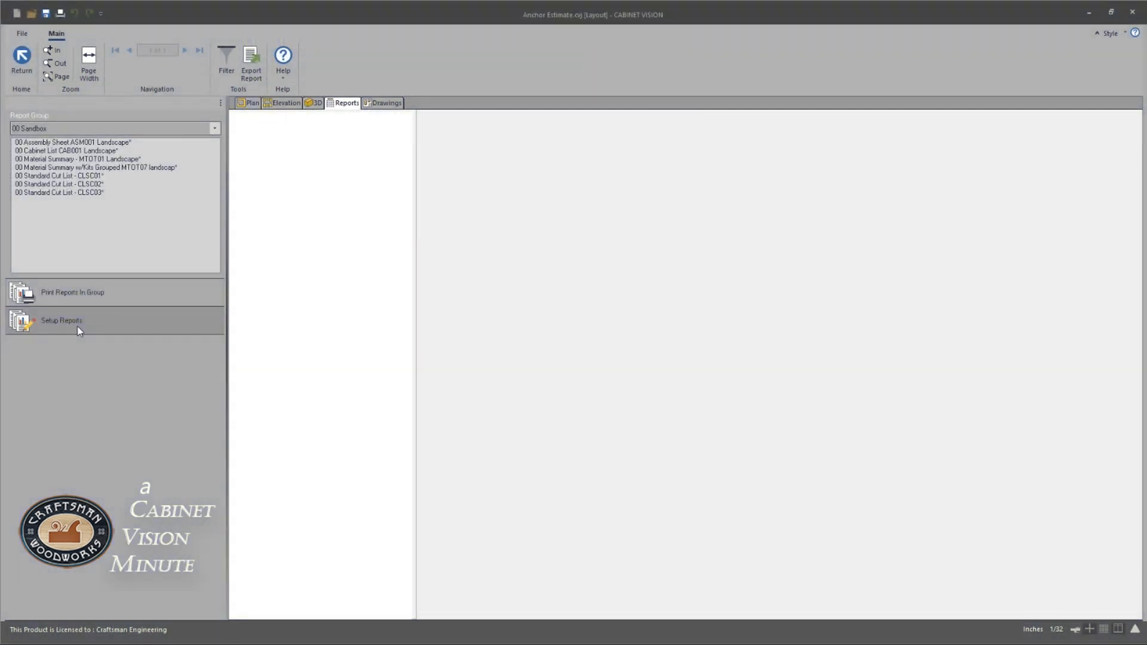
# Step: In the report setup, add a report group named New Report Group and select it in the group list
pyautogui.click(90, 326)
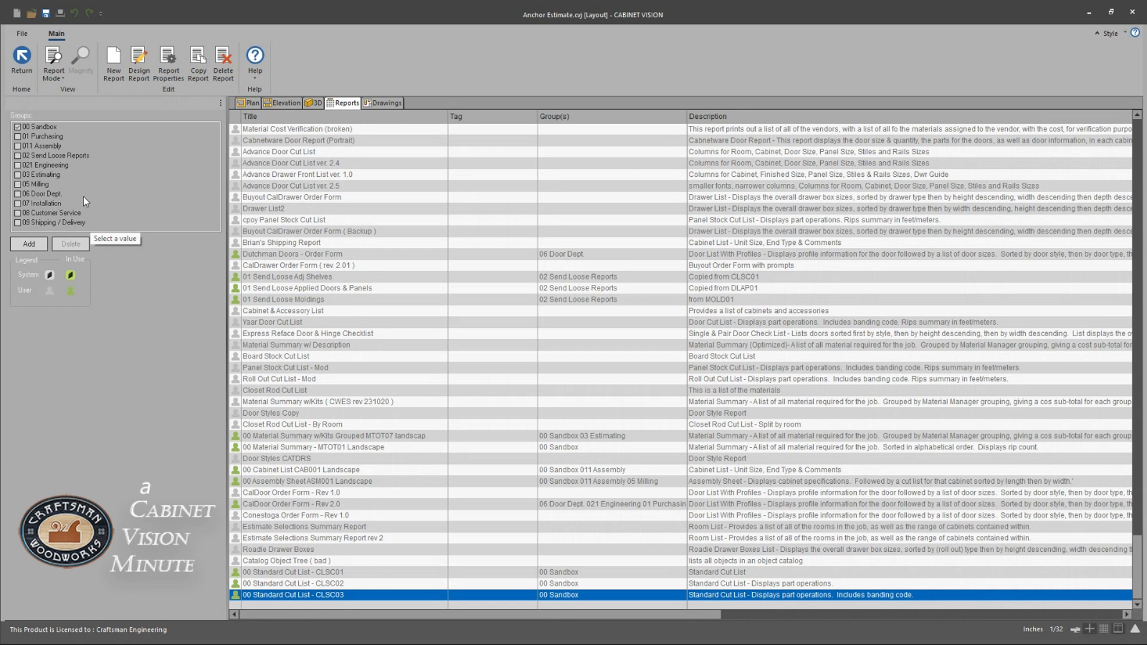
pyautogui.click(30, 245)
pyautogui.moveTo(547, 282); pyautogui.dragTo(356, 195)
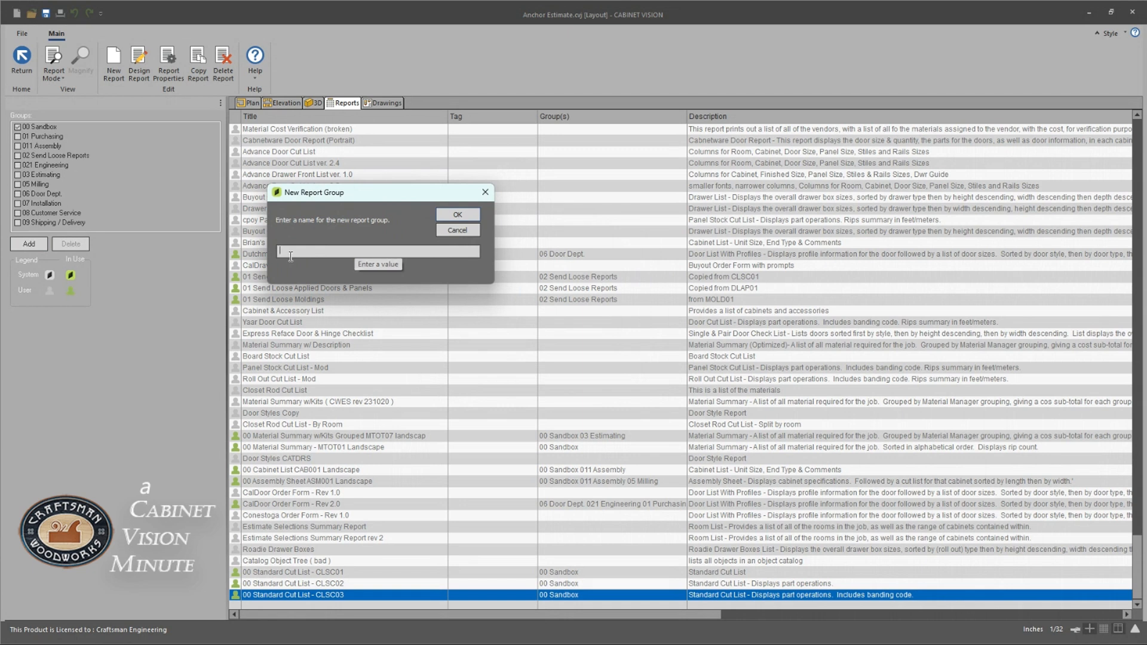
pyautogui.write('New Report Group')
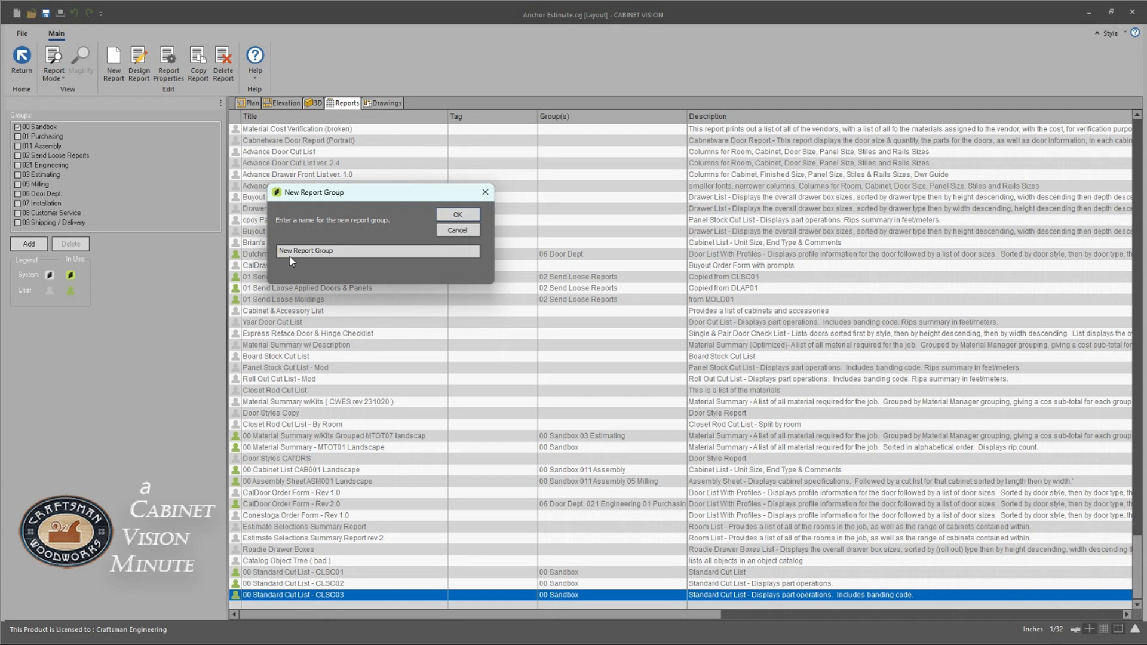
pyautogui.click(455, 214)
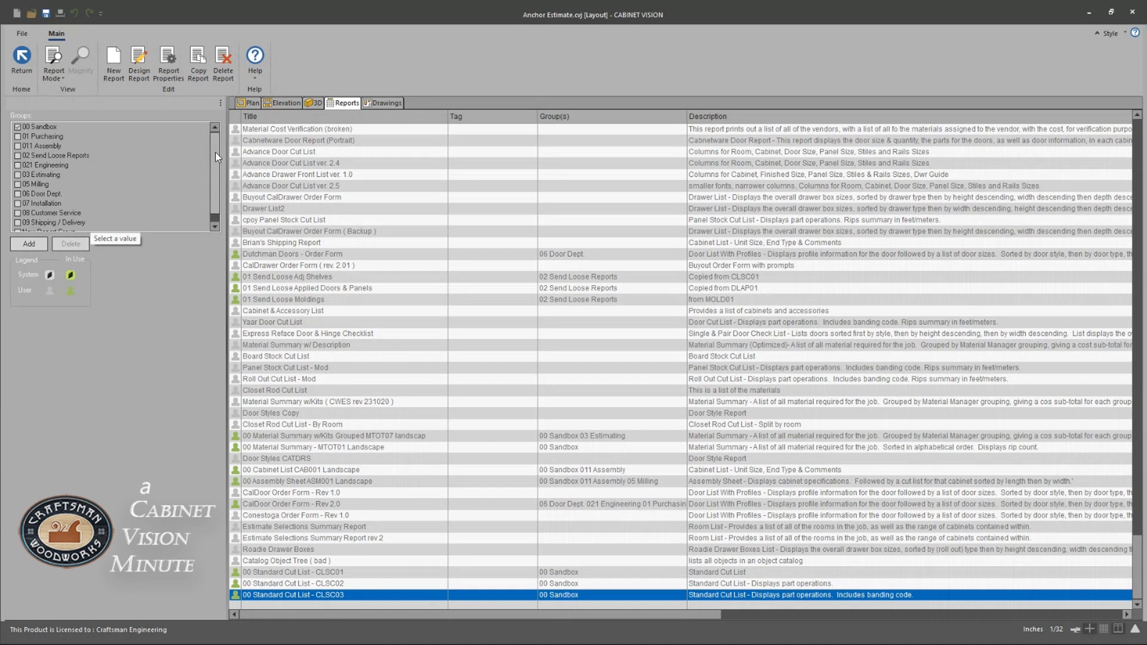
pyautogui.scroll(-1, 216, 156)
pyautogui.click(41, 223)
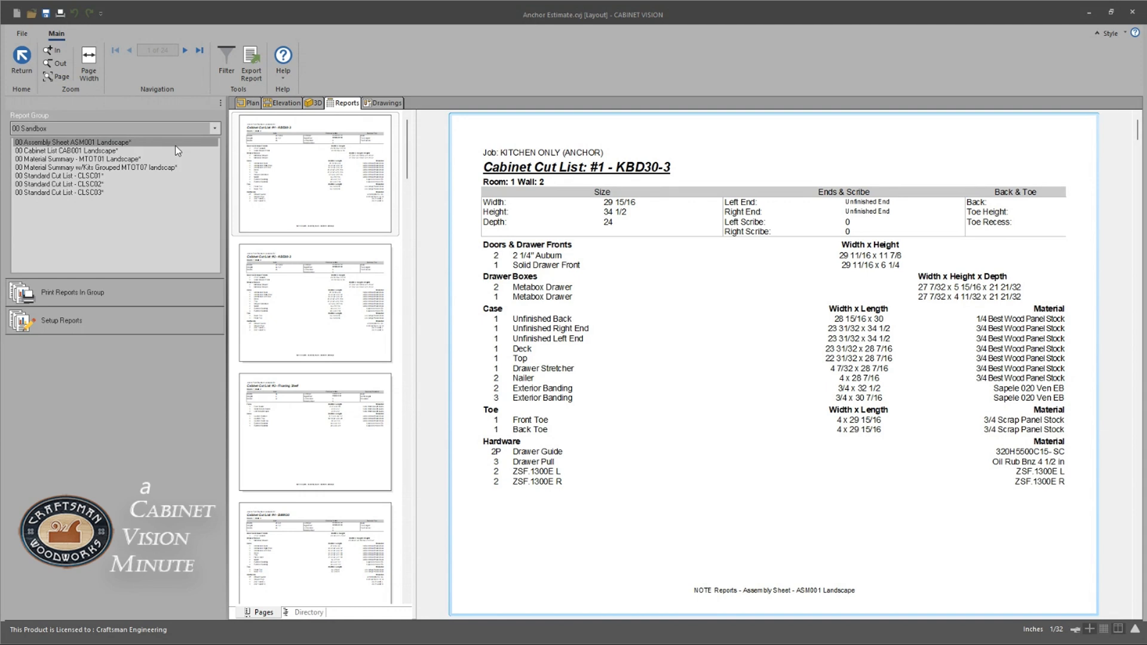
# Step: Switch to the 01 Purchasing report group and add the 00 Material Summary w/Kits Grouped MTOT07 landscape report to it
pyautogui.click(215, 129)
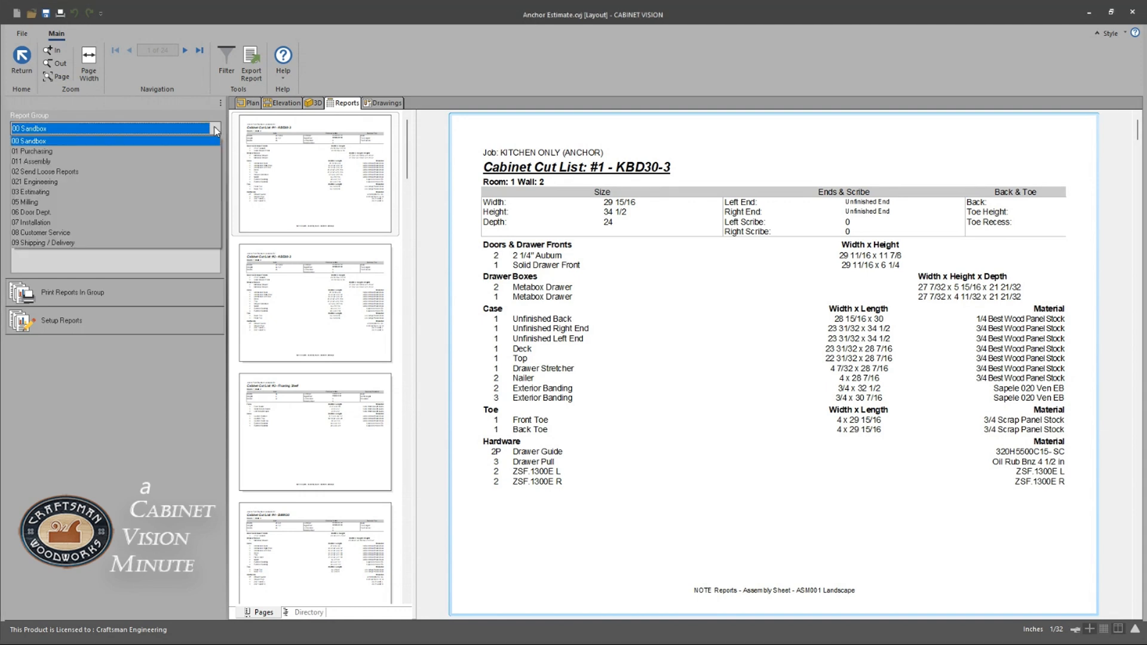
pyautogui.click(46, 152)
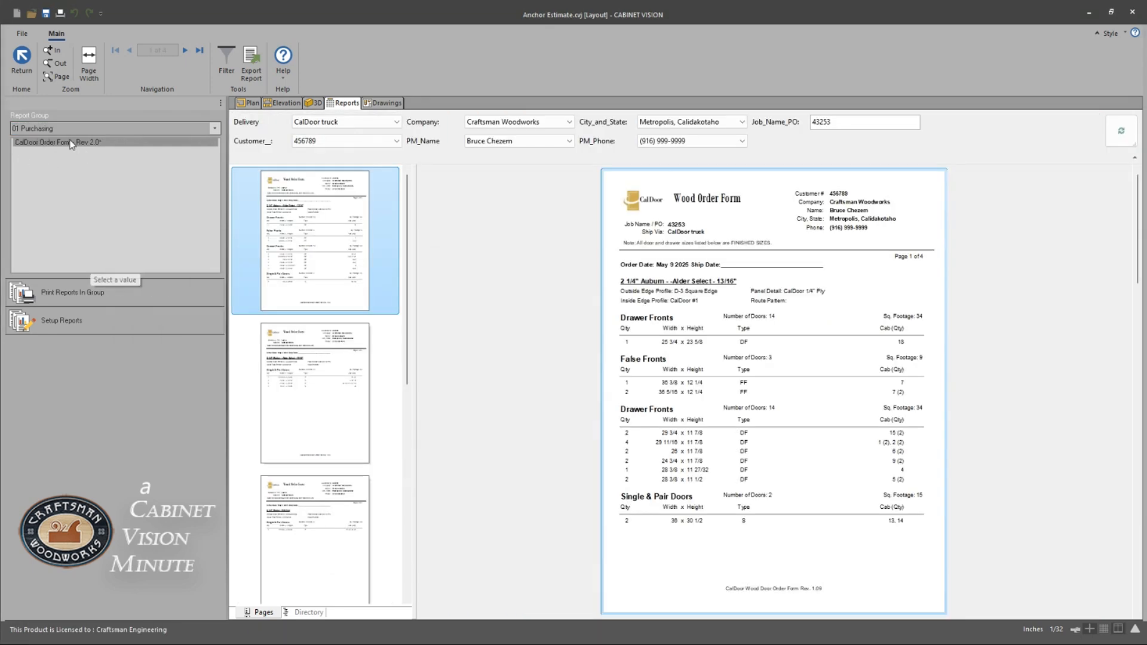
pyautogui.click(85, 327)
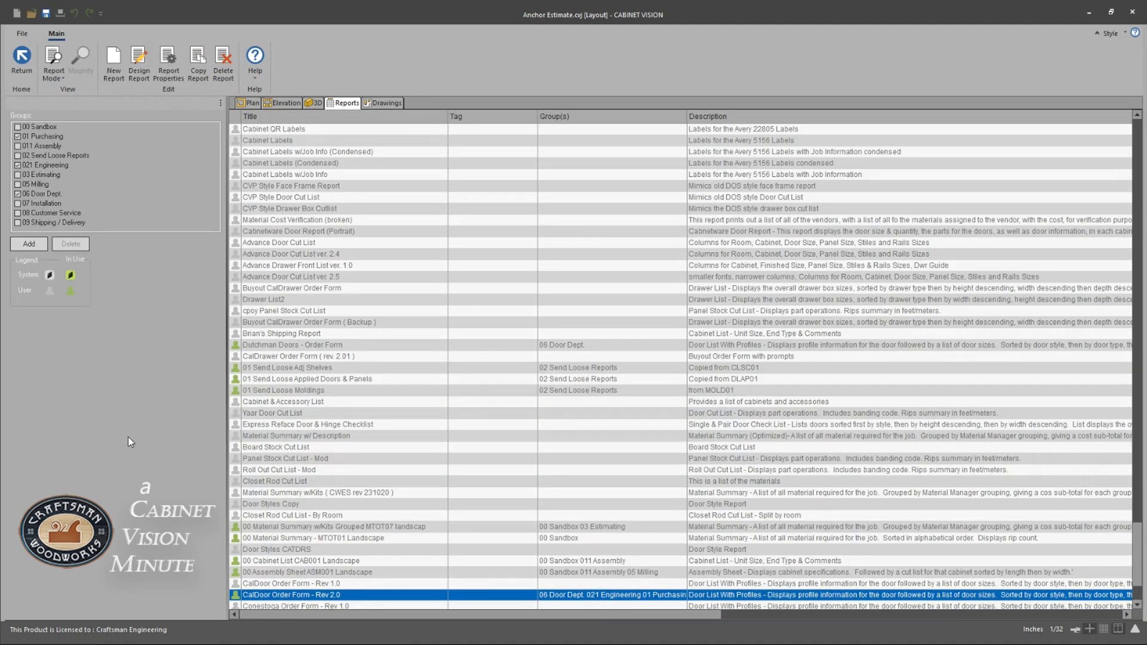
pyautogui.click(292, 117)
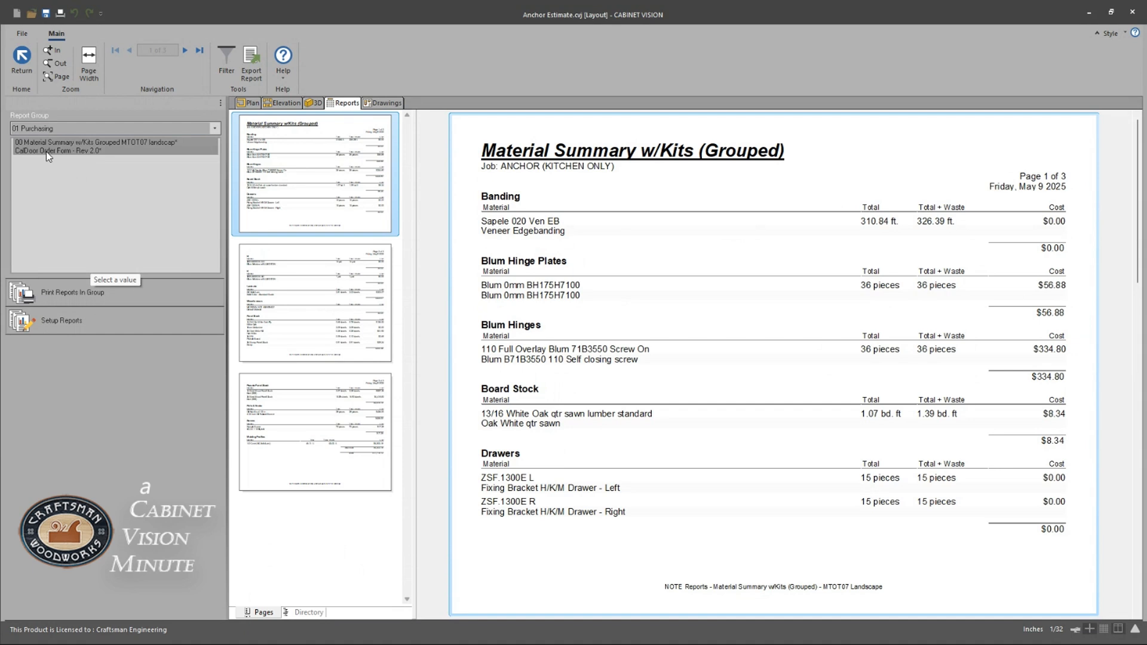
# Step: Switch the Report Center to the 02 Send Loose Reports group
pyautogui.click(214, 129)
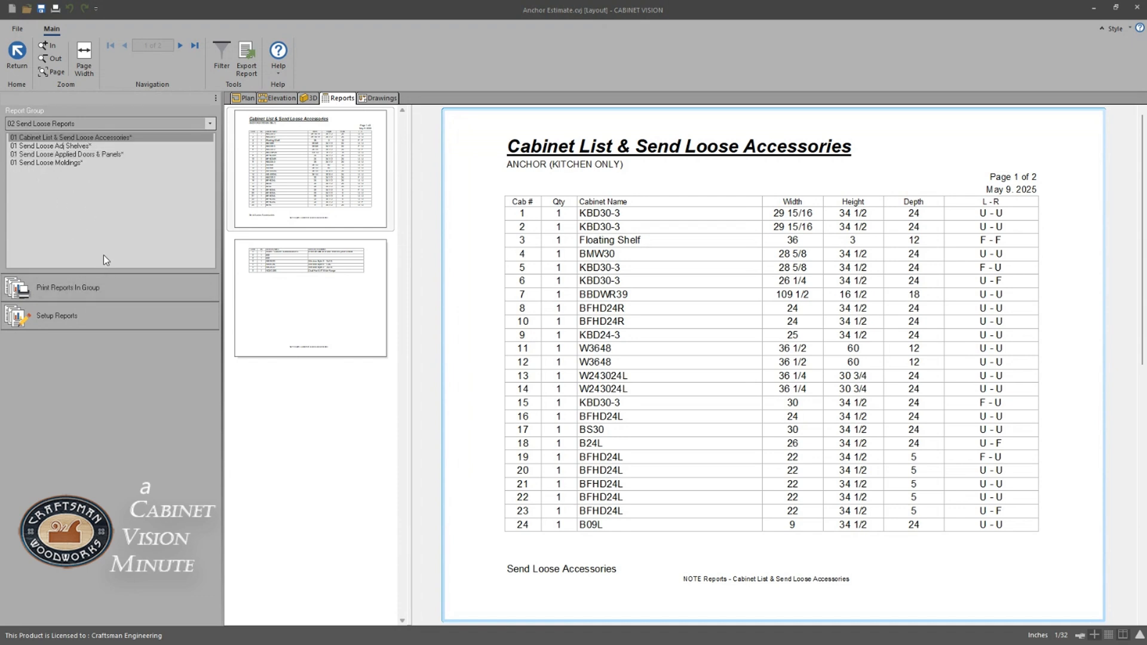
pyautogui.click(211, 122)
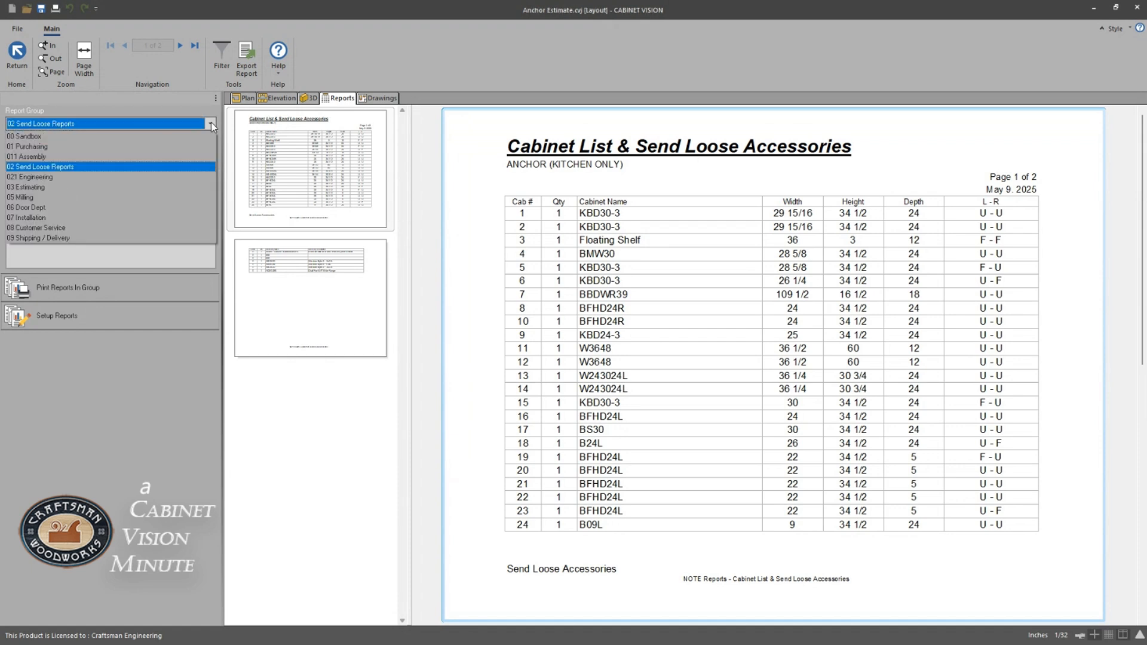
pyautogui.click(31, 168)
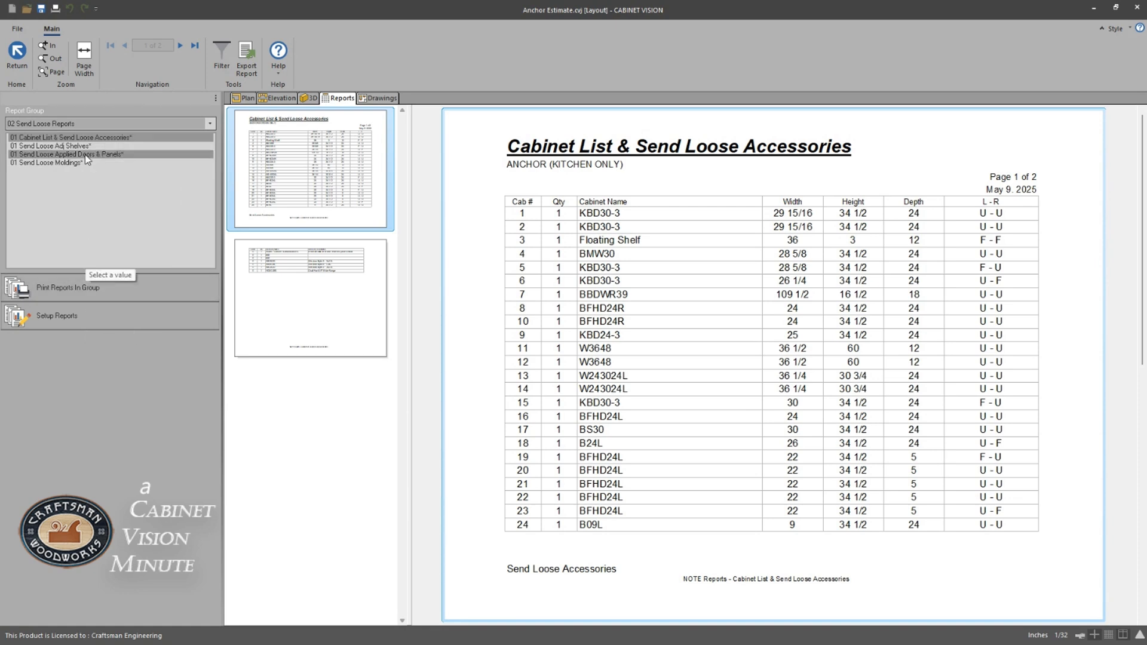
# Step: Start printing every report in the 02 Send Loose Reports group to the Adobe PDF printer with all pages selected
pyautogui.click(116, 292)
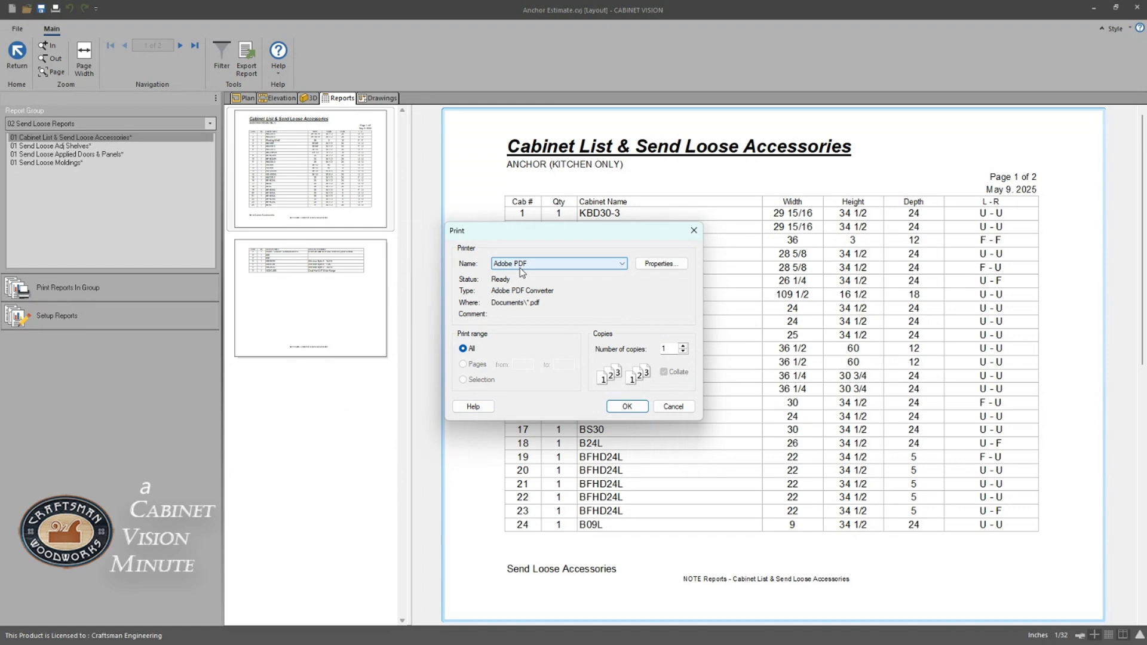
pyautogui.click(628, 405)
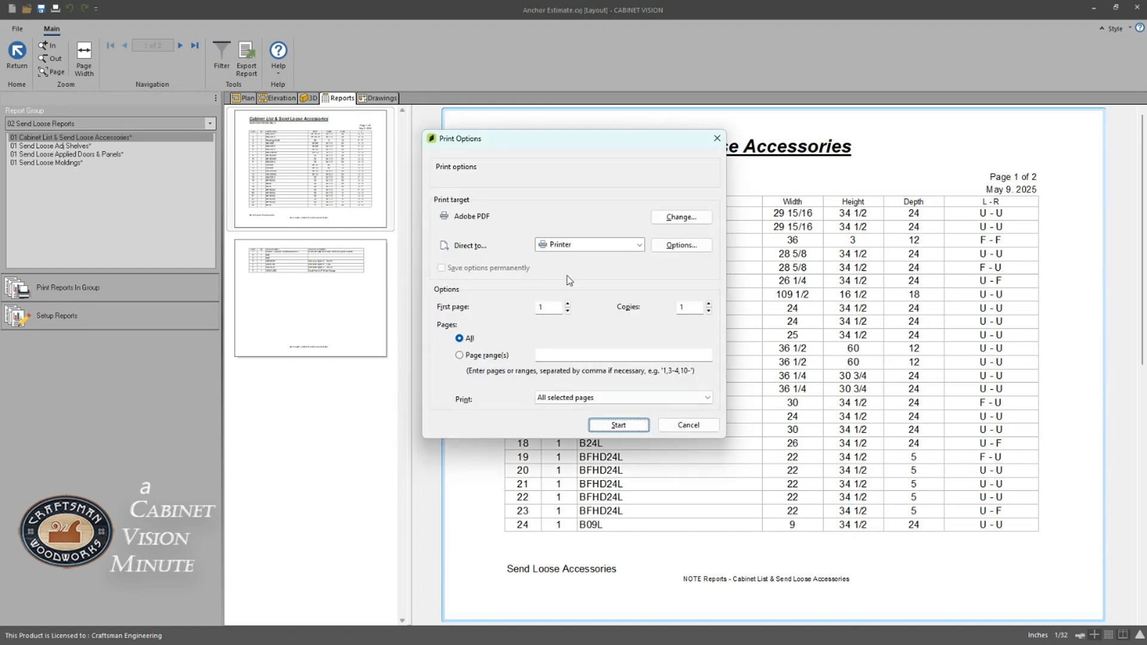
pyautogui.click(618, 425)
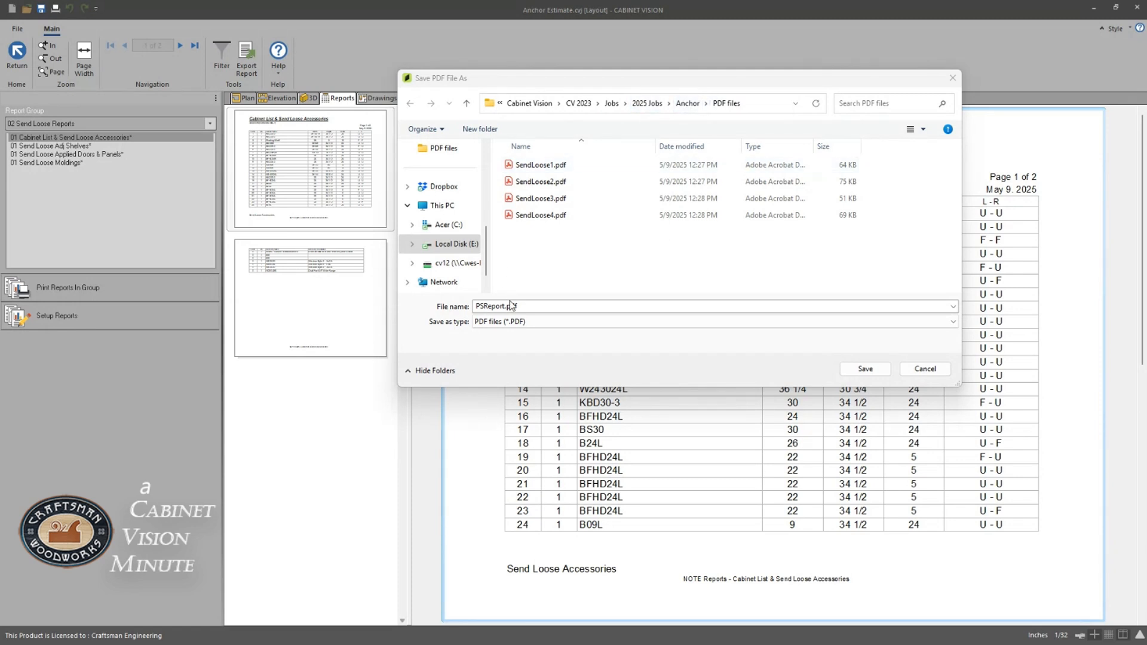
# Step: Save the first two report PDFs as SendLoose1.pdf and SendLoose2.pdf in the PDF files folder, replacing the existing files
pyautogui.click(540, 167)
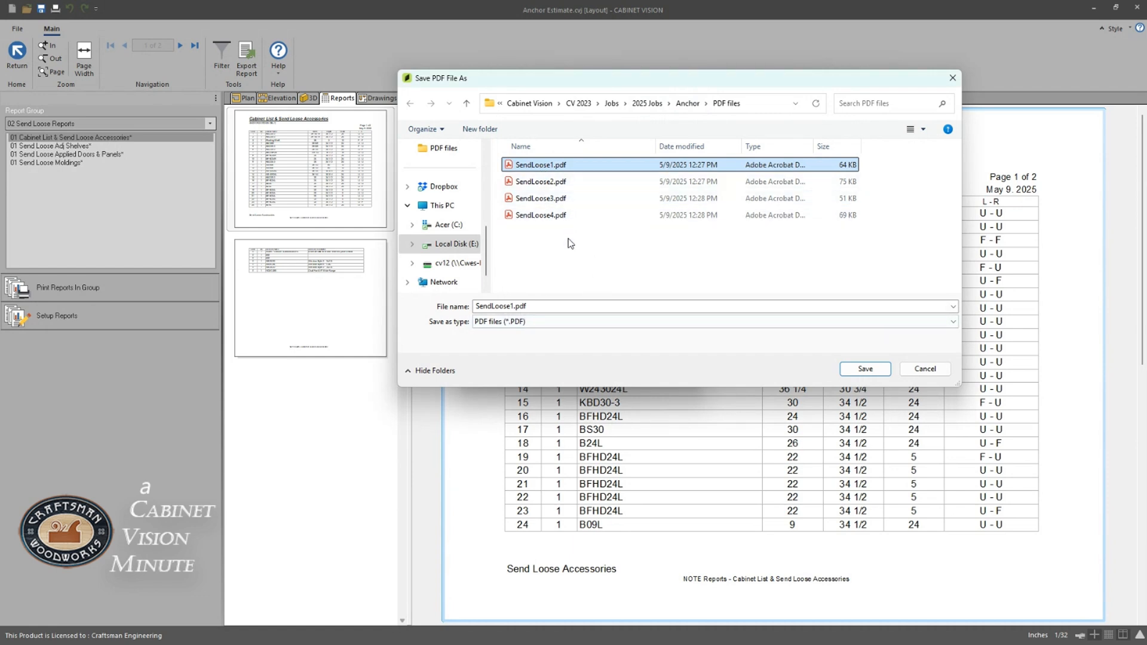
pyautogui.click(858, 373)
pyautogui.click(601, 329)
pyautogui.click(539, 181)
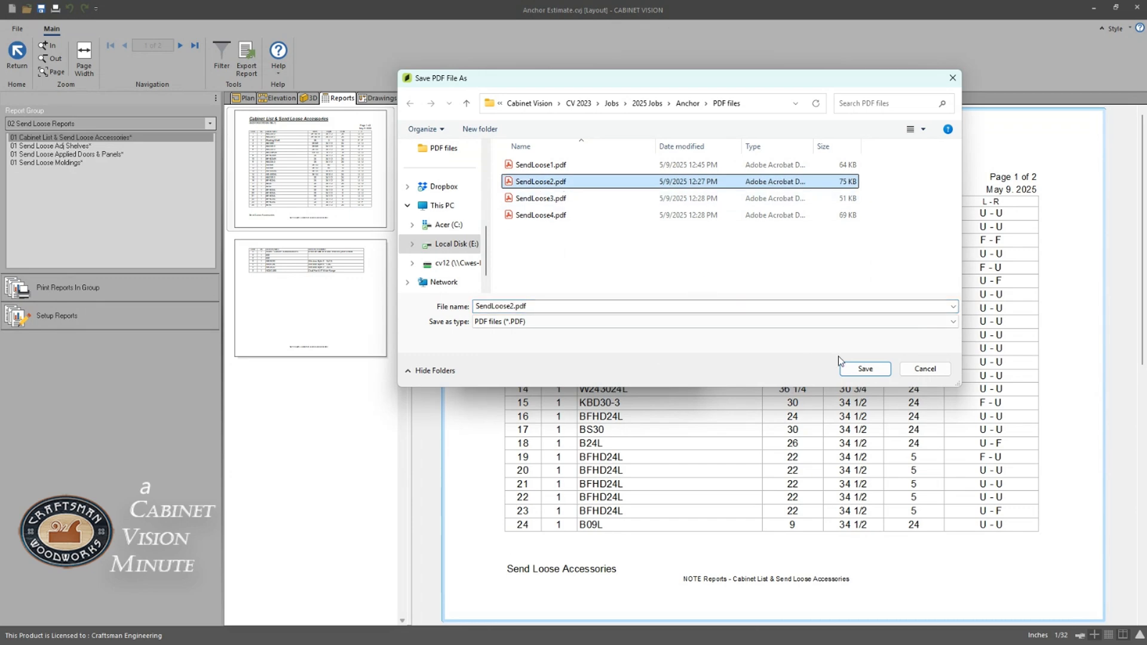
pyautogui.click(847, 368)
pyautogui.click(610, 332)
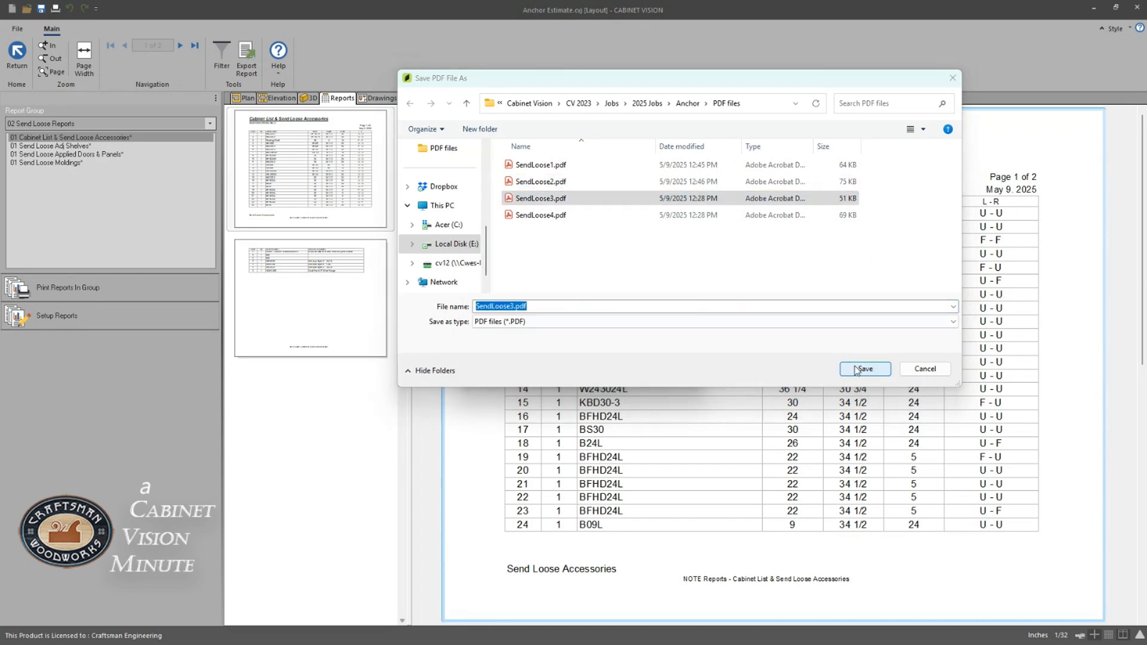
# Step: Save the remaining two report PDFs as SendLoose3.pdf and SendLoose4.pdf, replacing the existing files
pyautogui.click(857, 370)
pyautogui.click(599, 330)
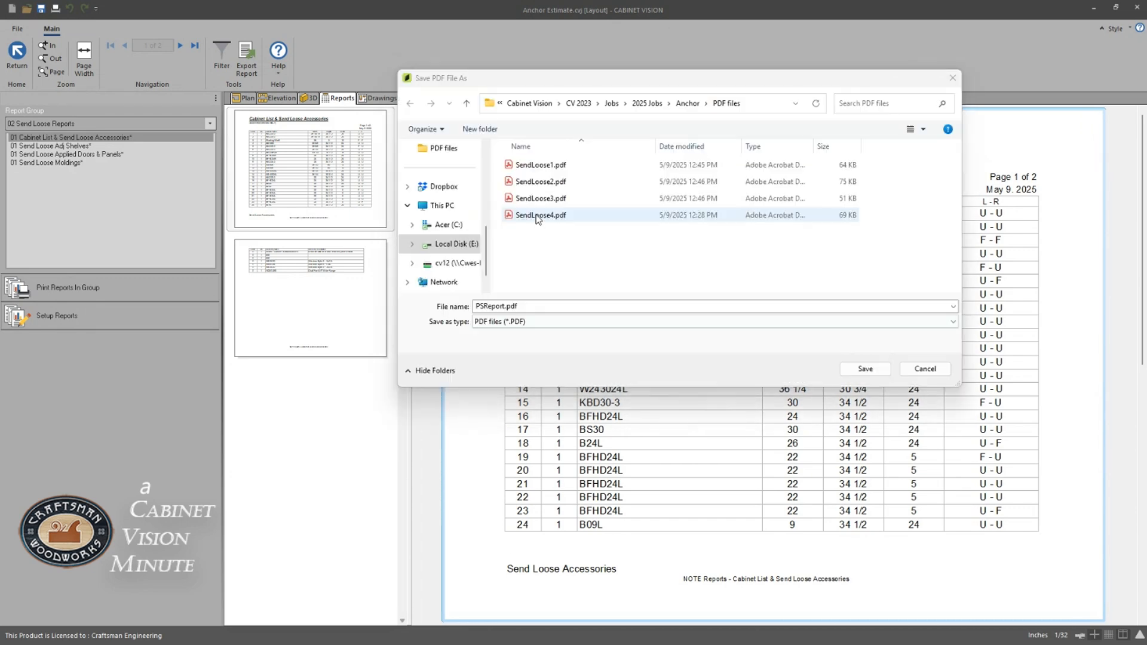
pyautogui.click(538, 216)
pyautogui.click(865, 368)
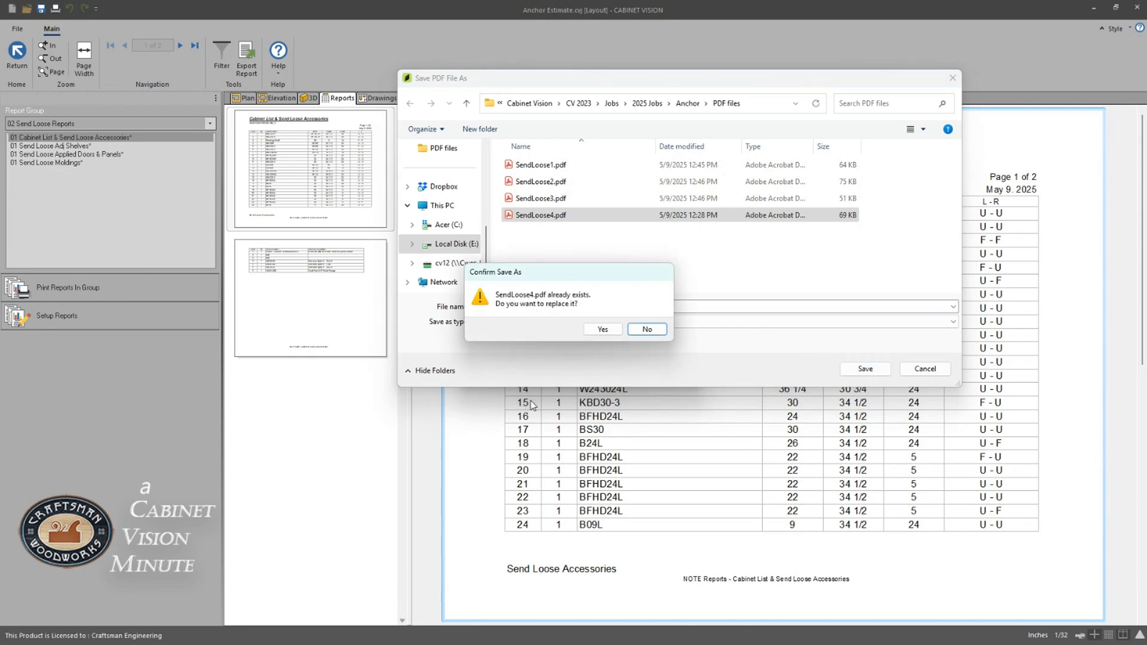
pyautogui.click(601, 330)
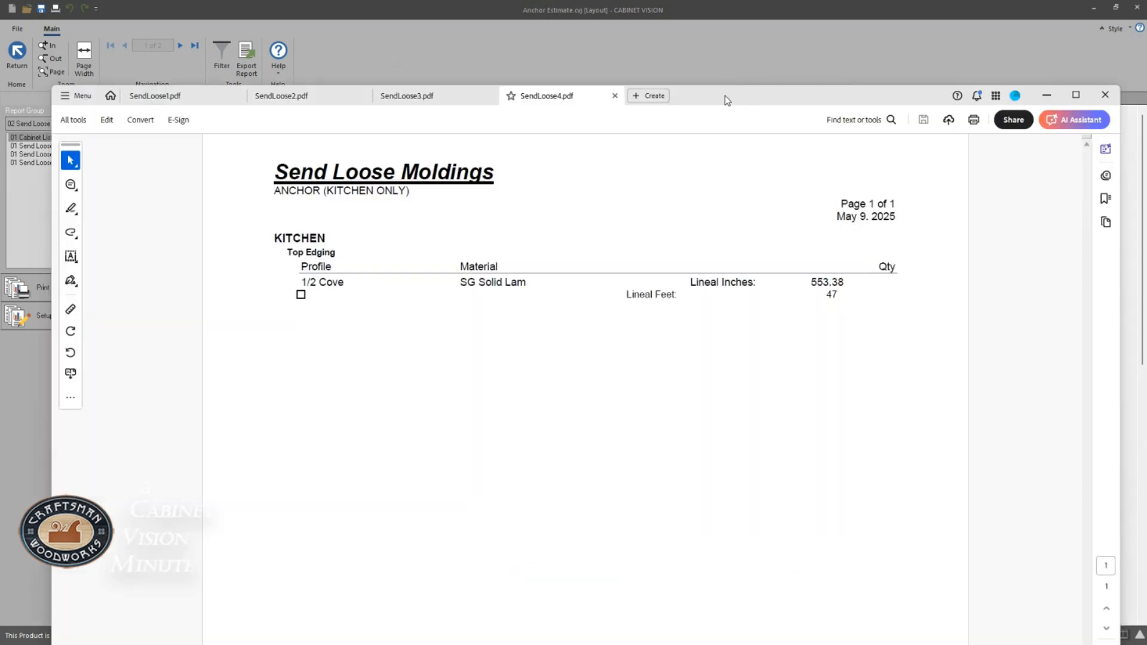
# Step: Move the PDF viewer window up and review the four printed reports, SendLoose1.pdf through SendLoose4.pdf
pyautogui.moveTo(727, 100); pyautogui.dragTo(712, 71)
pyautogui.click(186, 78)
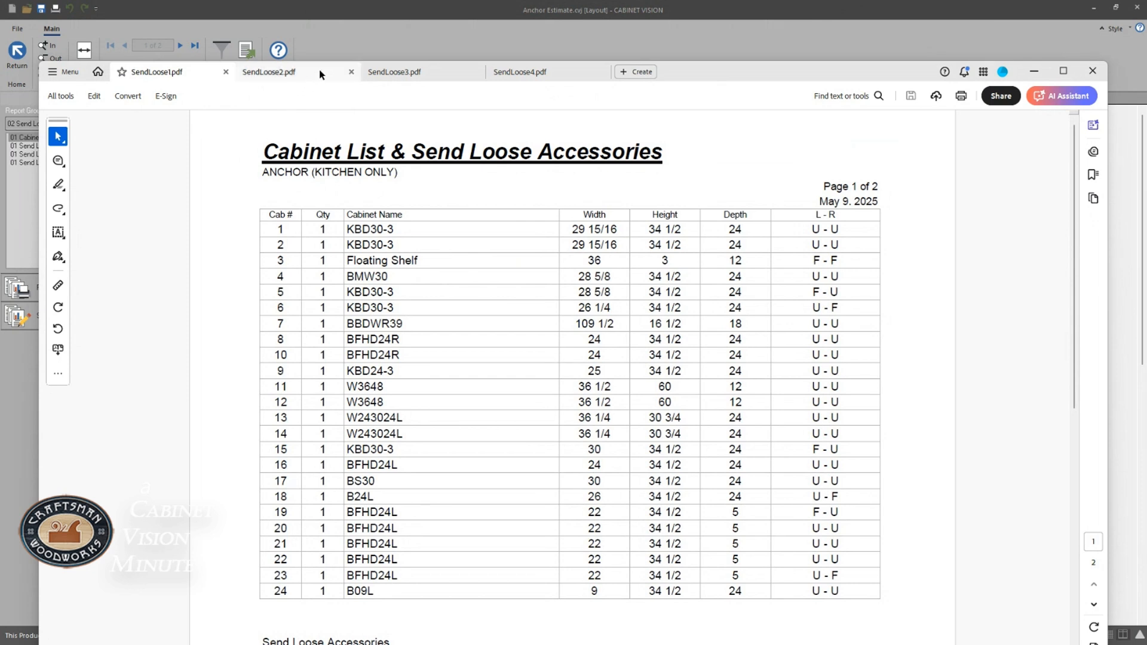
pyautogui.click(319, 72)
pyautogui.click(459, 77)
pyautogui.click(560, 76)
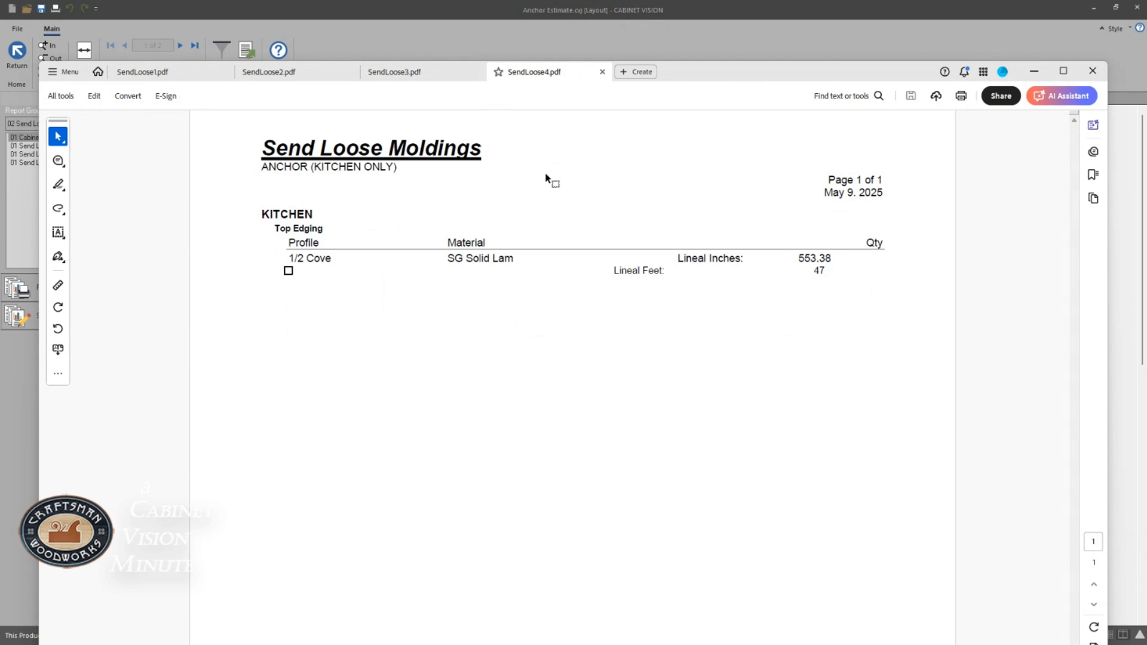
pyautogui.click(197, 77)
pyautogui.click(281, 73)
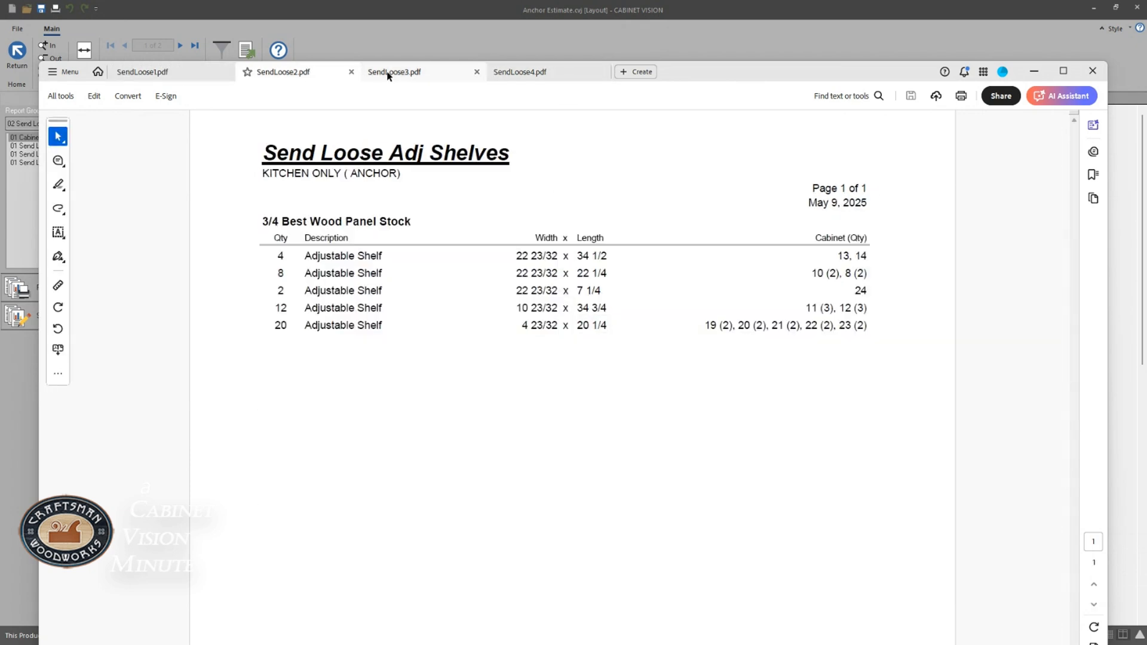
pyautogui.click(387, 73)
pyautogui.click(565, 73)
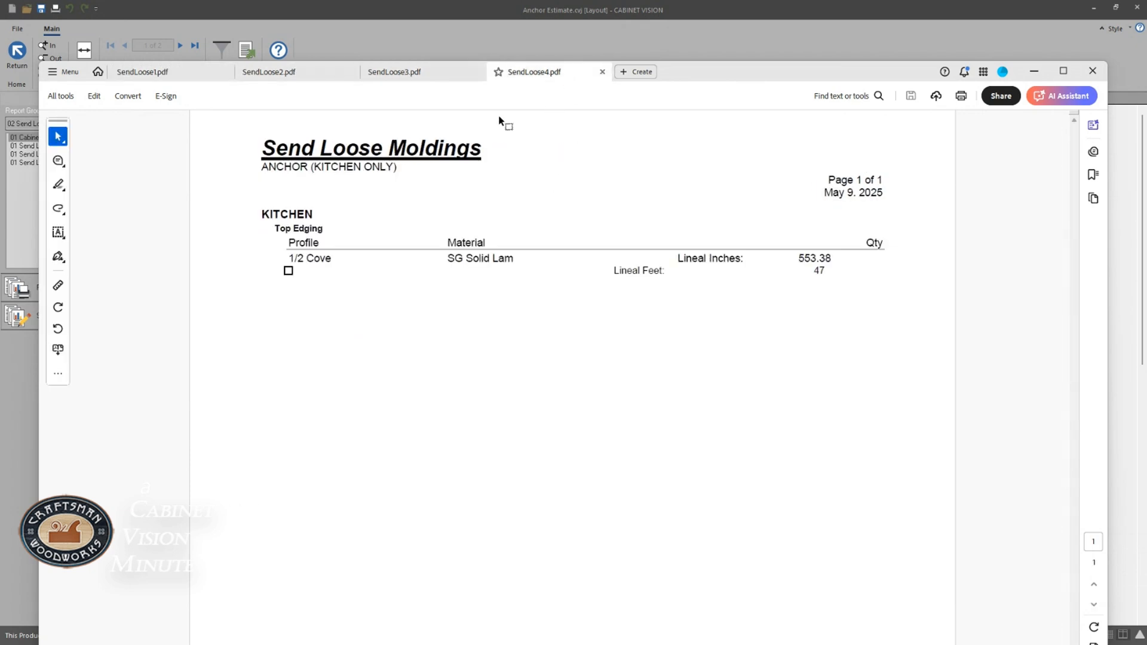